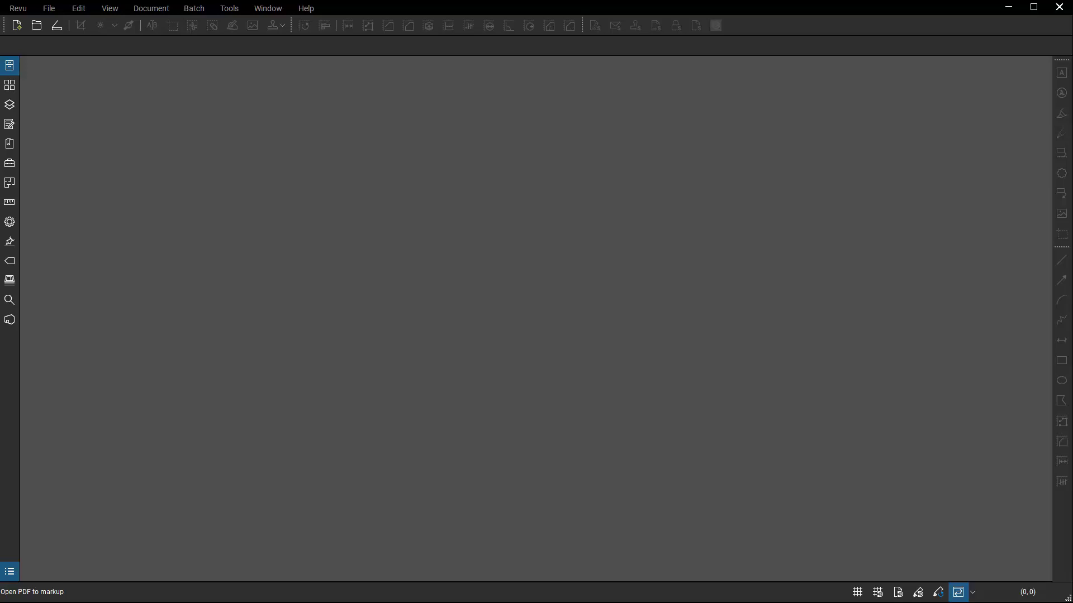
Step: Create a blank landscape 11 × 8.5 in PDF and open the Markups List beneath it
left_click(17, 25)
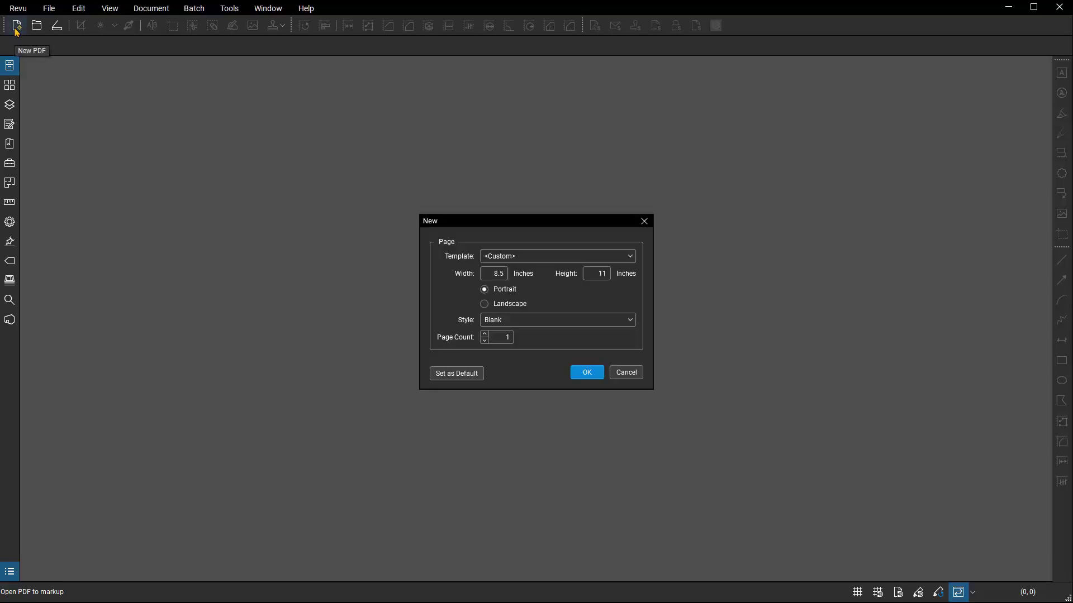
left_click(483, 304)
left_click(581, 372)
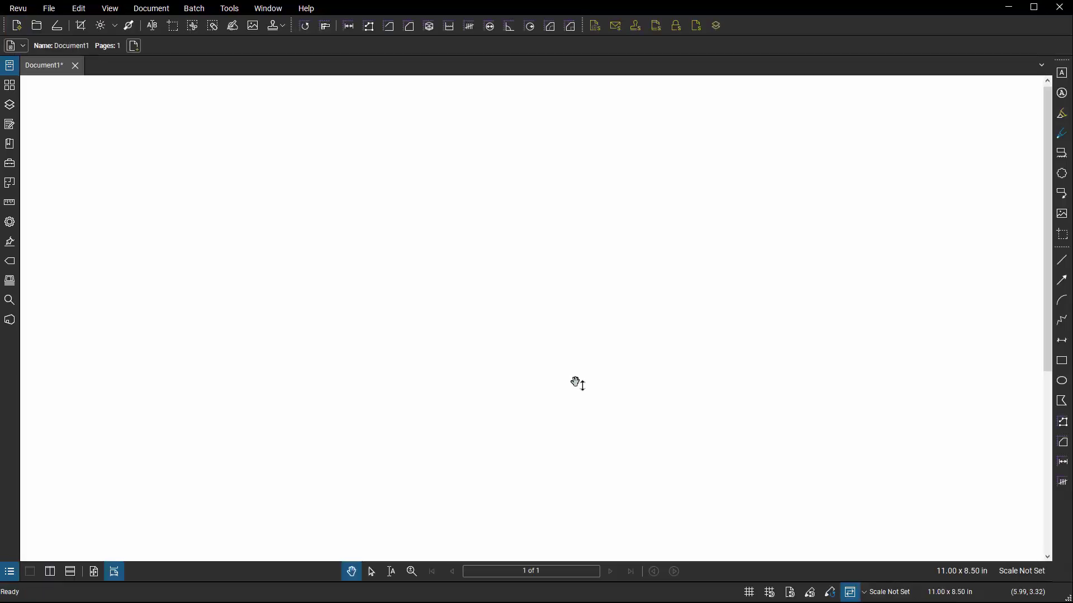
left_click_drag(568, 579, 565, 448)
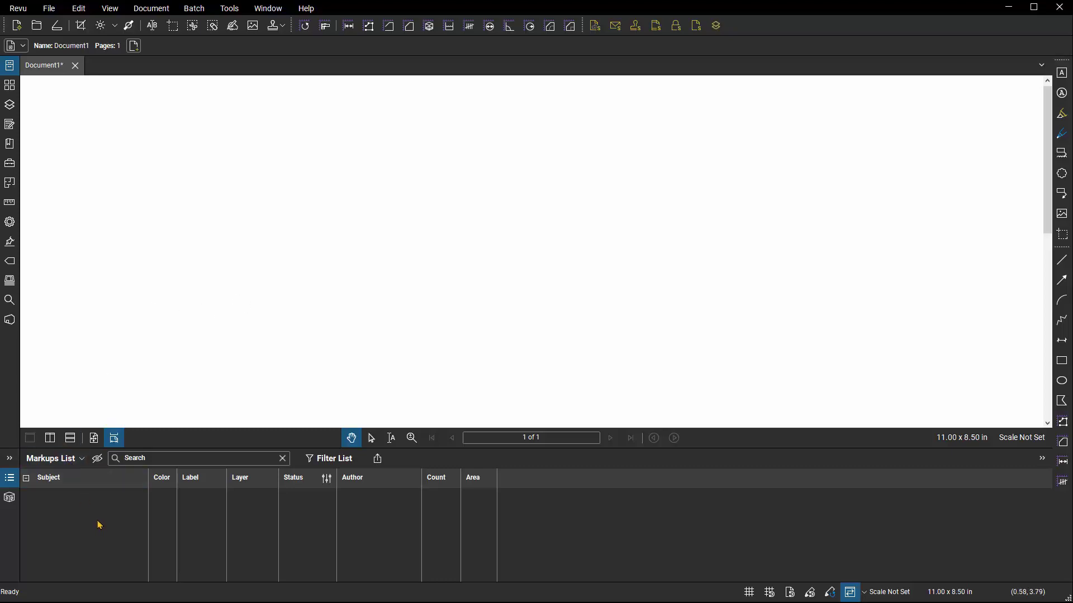
Step: Open Manage Columns from the Markups List Columns menu and show the Custom Columns tab
left_click(82, 459)
mouse_move(85, 480)
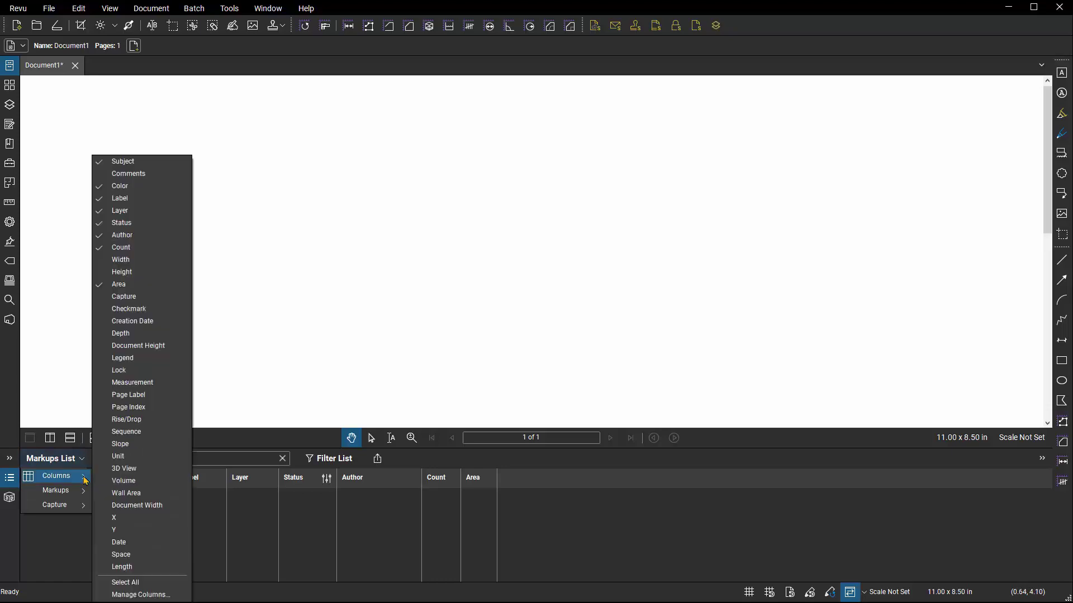
left_click(175, 595)
left_click(493, 210)
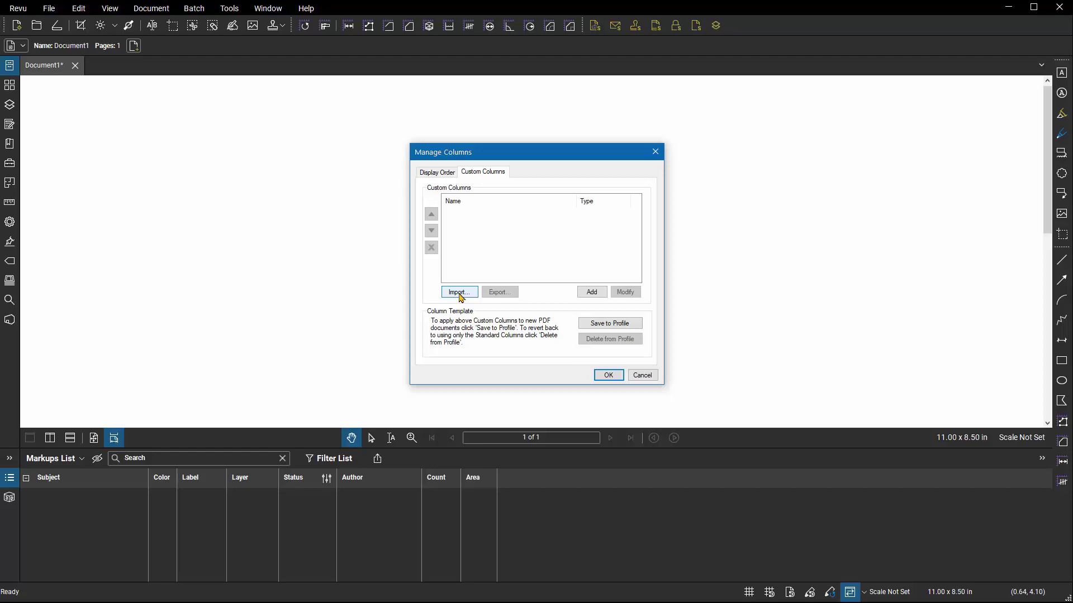
Step: Start a new custom column and enter 'Sample' as its default value, leaving Multiline off
left_click(603, 297)
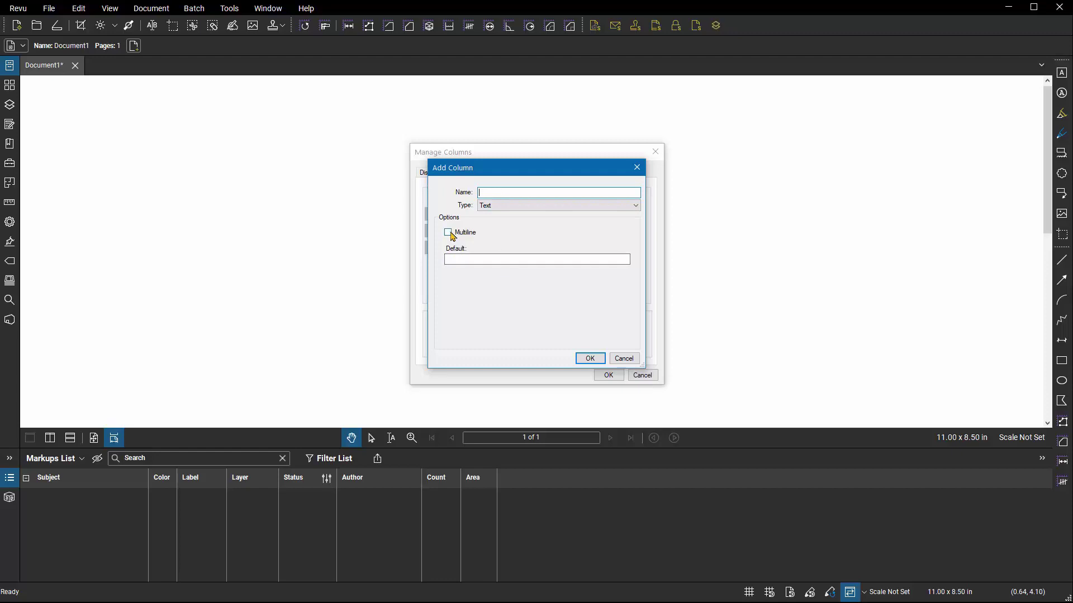
left_click(450, 234)
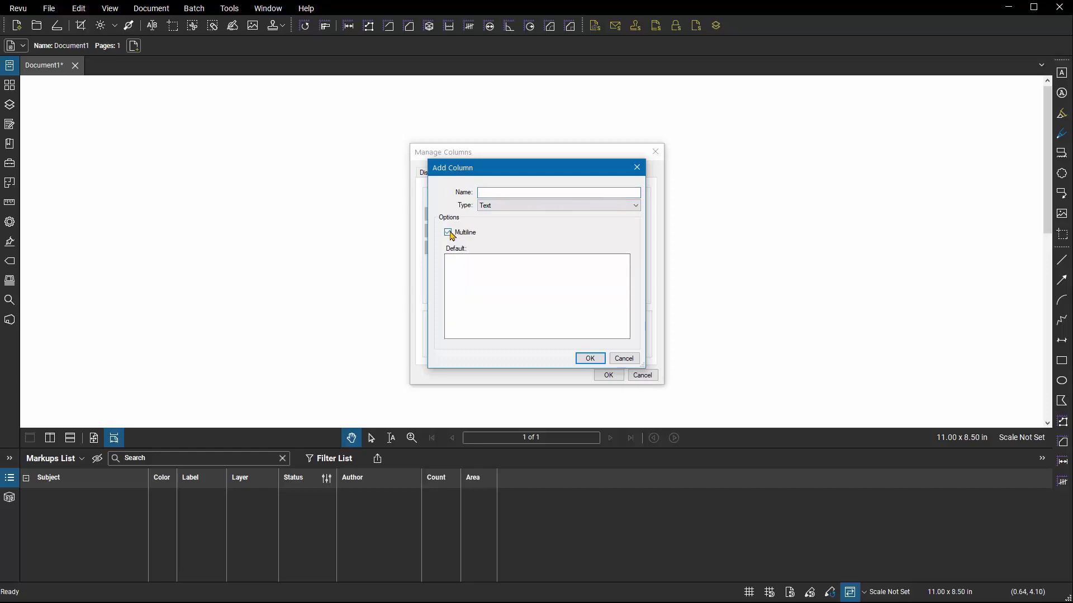
left_click(450, 234)
left_click(460, 259)
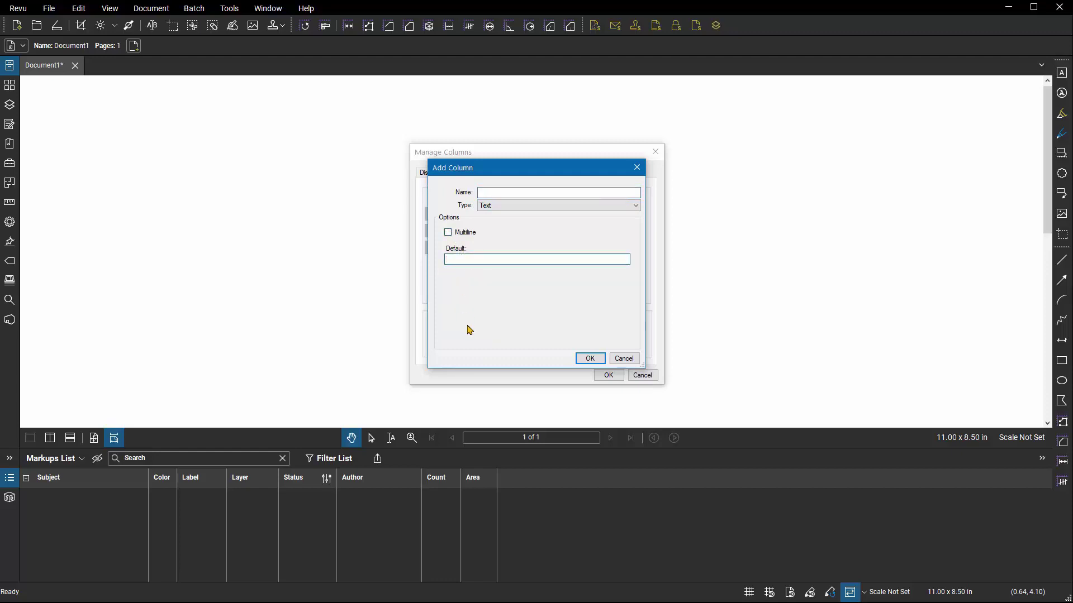
type("Sample")
Step: Set the column type to Number, keeping the Normal number format
left_click(635, 206)
left_click(636, 207)
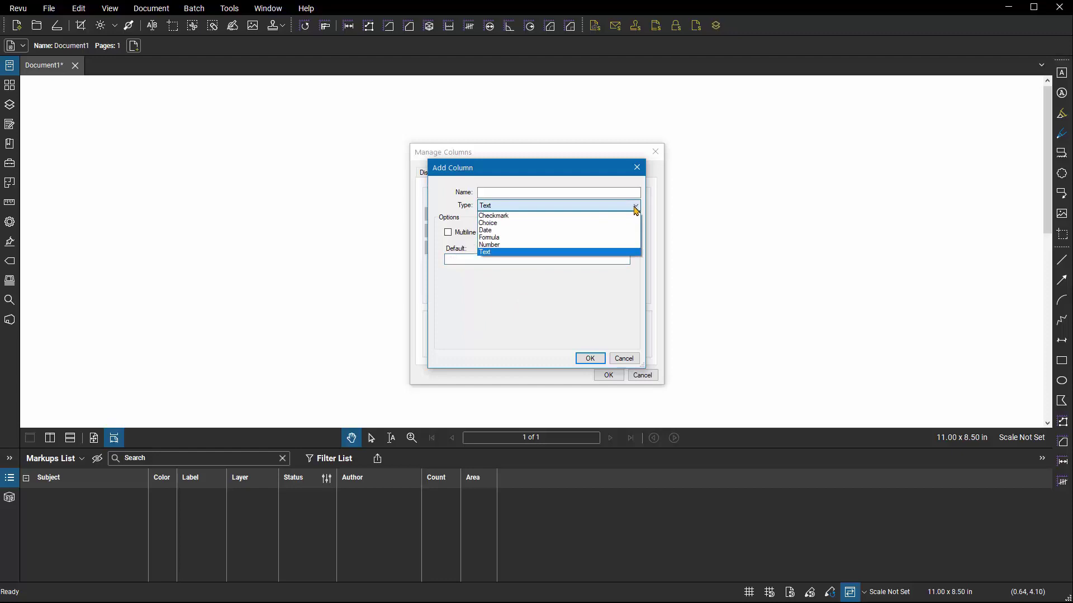
left_click(604, 245)
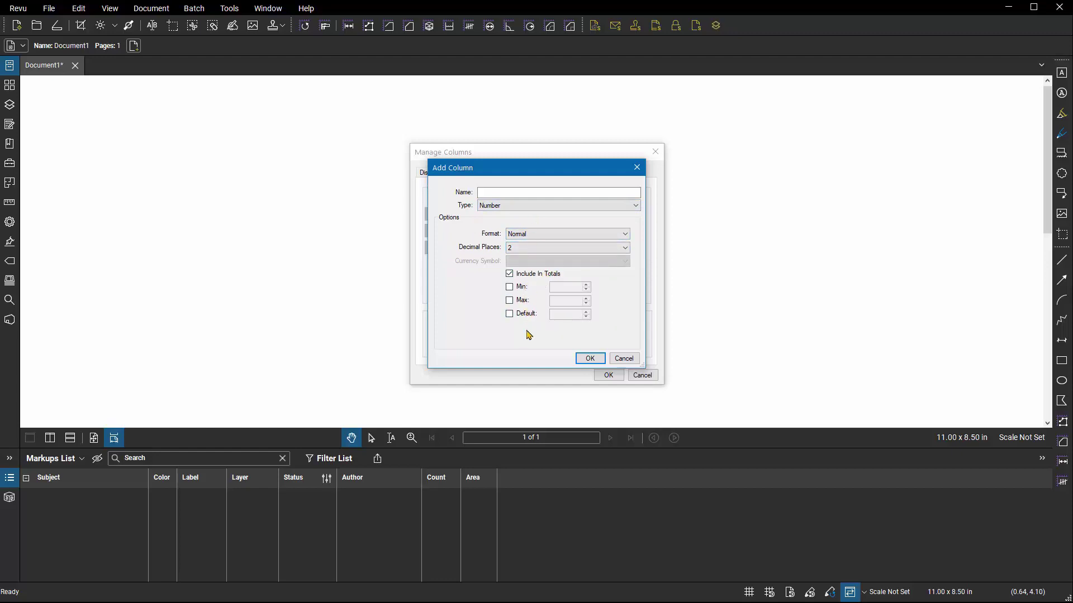
left_click(621, 235)
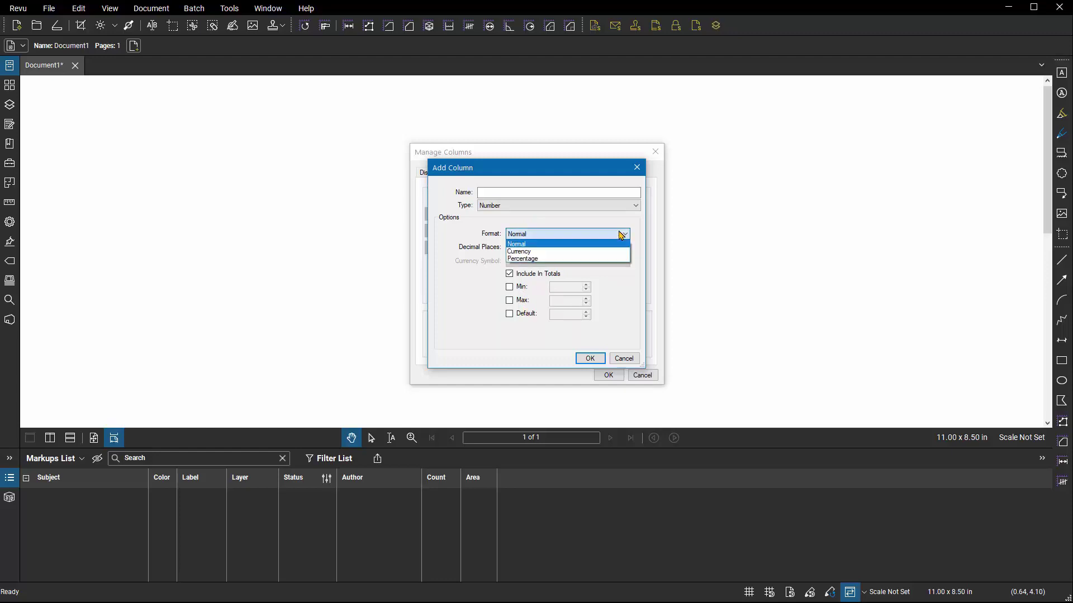
left_click(619, 233)
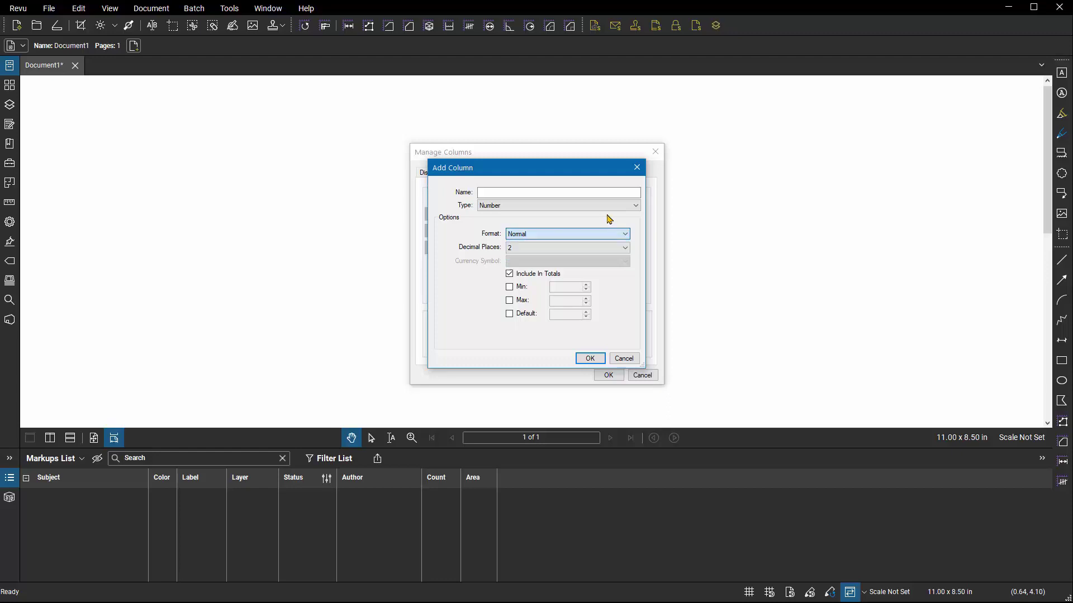
Step: Switch the column type through Date and Choice to Checkmark, leaving the default Unchecked
left_click(637, 207)
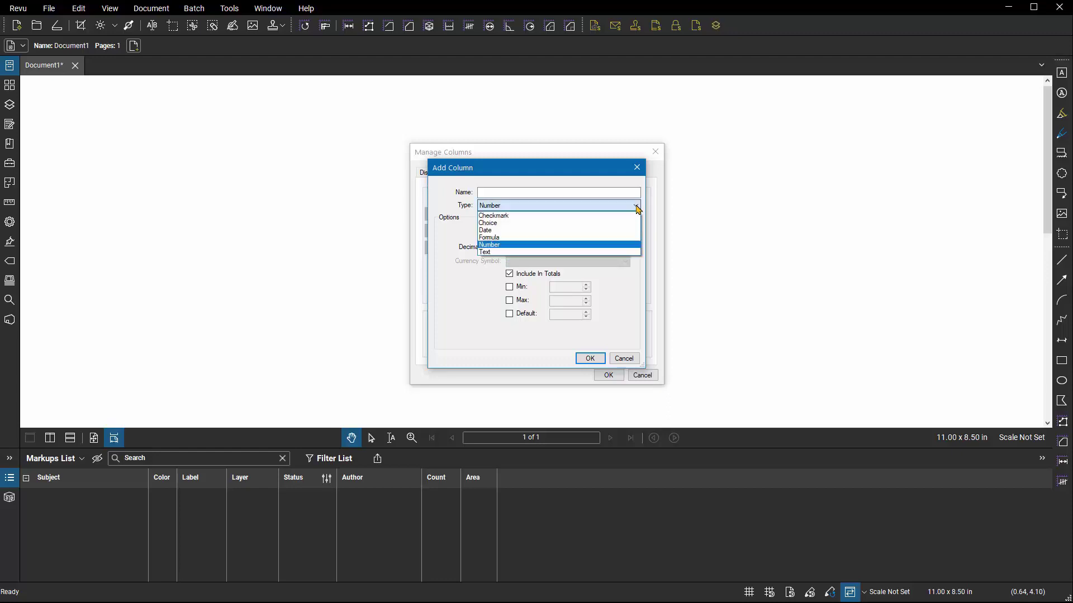
left_click(620, 234)
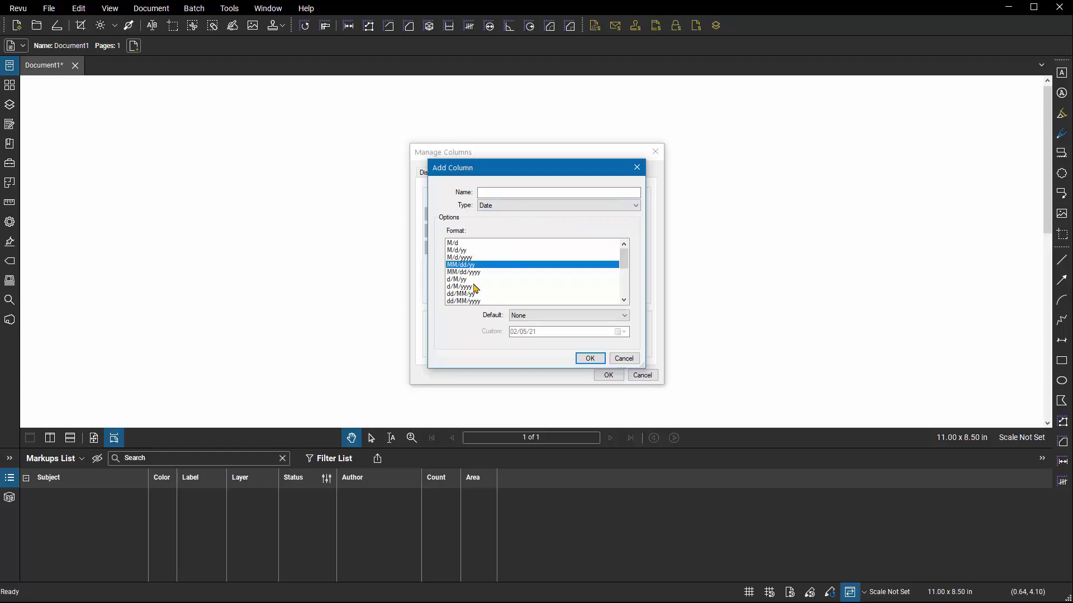
left_click(629, 206)
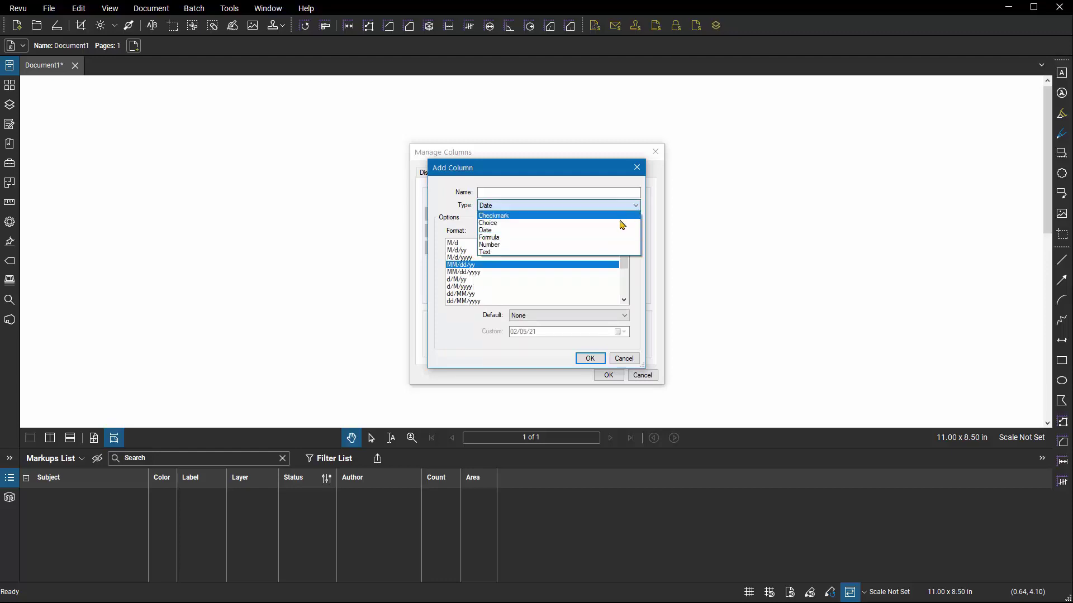
left_click(614, 229)
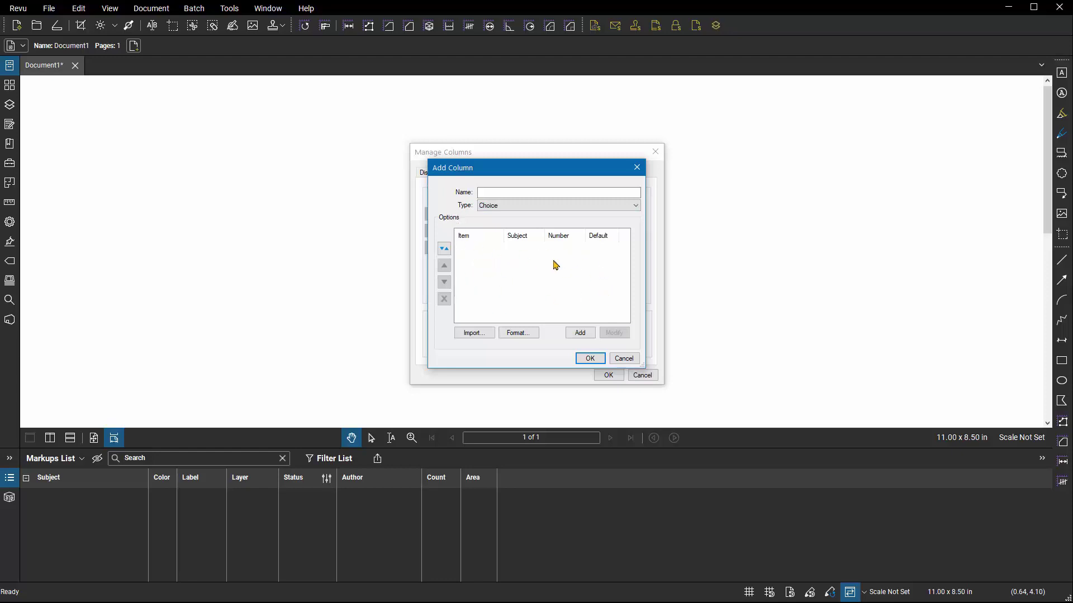
left_click(625, 207)
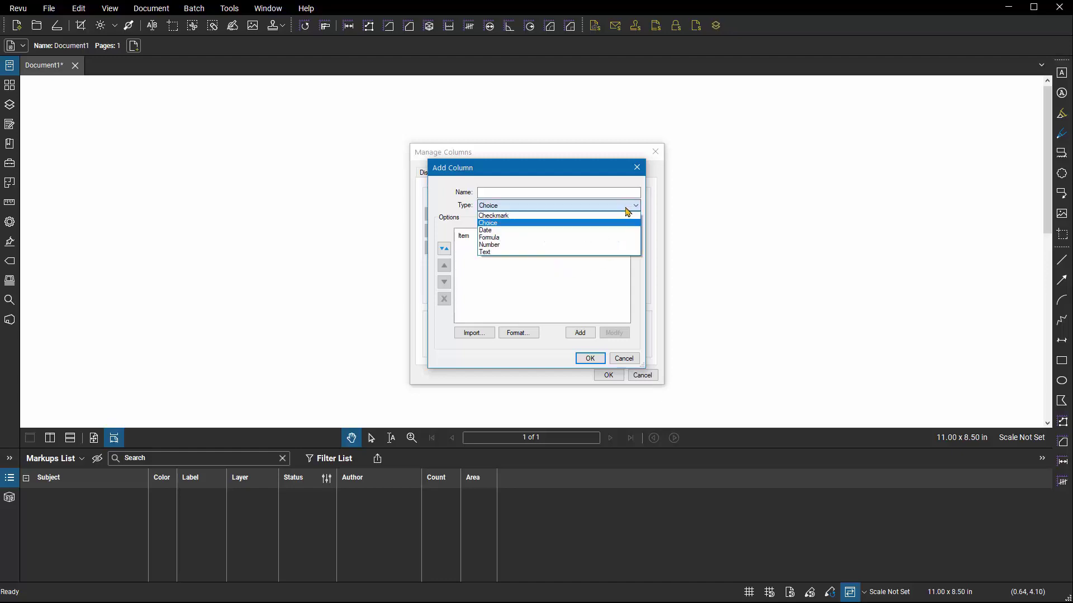
left_click(619, 217)
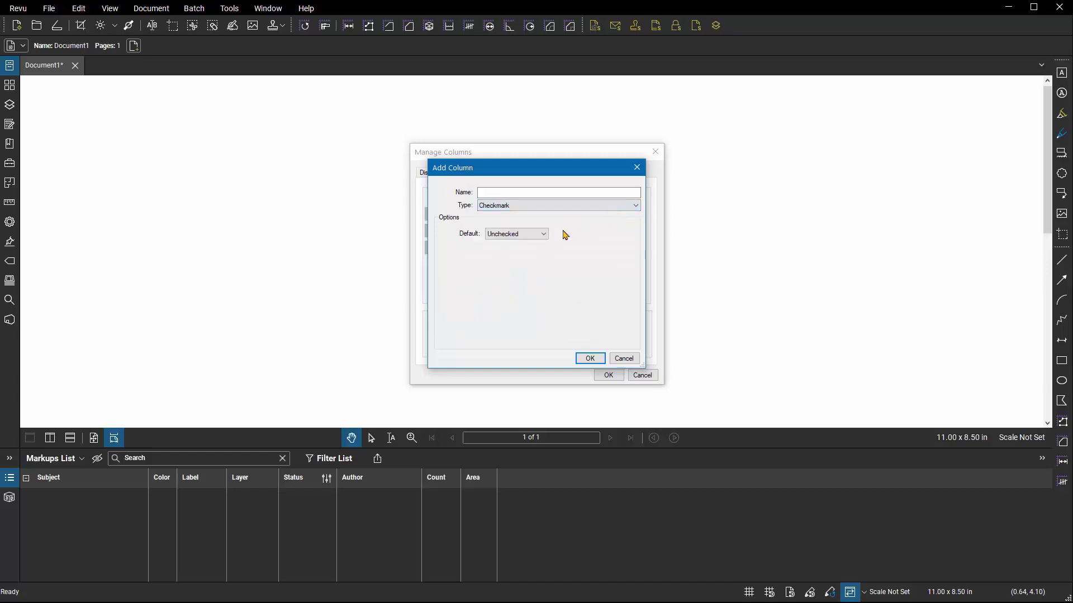
left_click(543, 237)
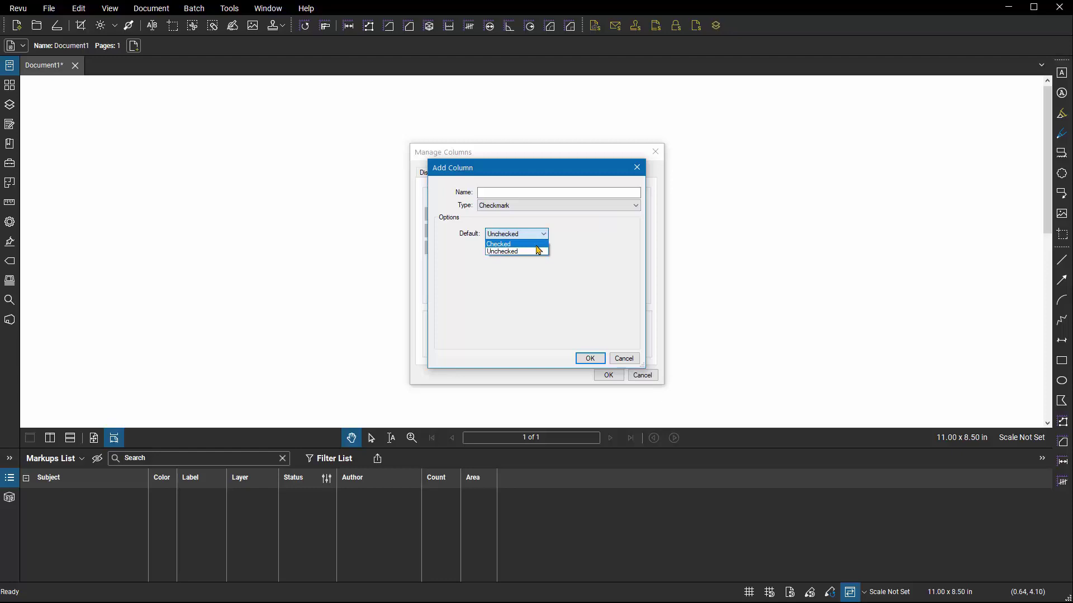
key("Escape")
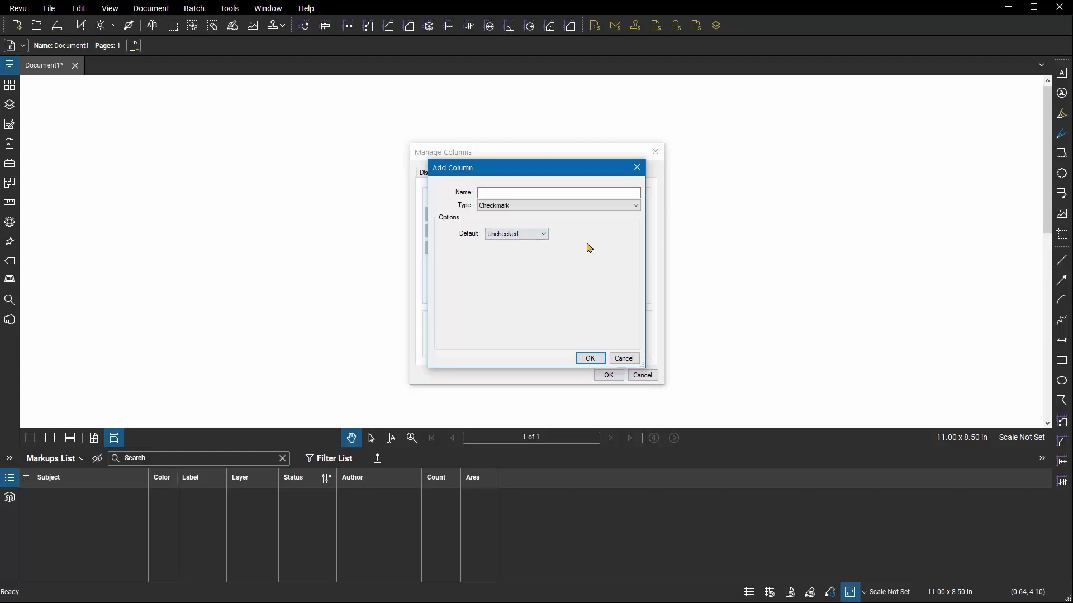
Step: Change the column type from Checkmark to Formula using the keyboard
key("shift+Tab")
key("Down")
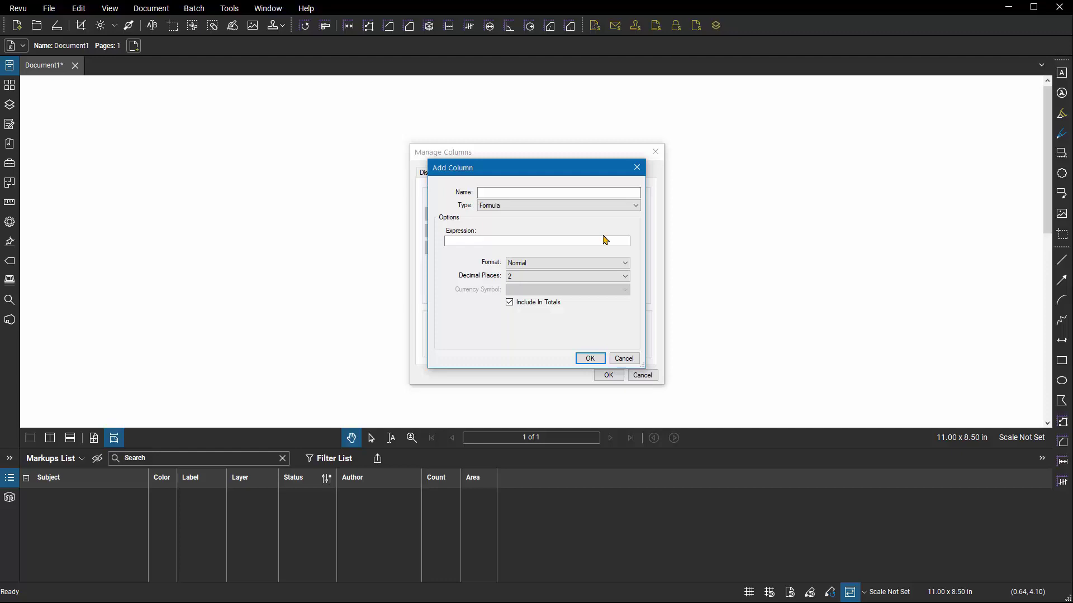
Step: Switch the column type to Choice and begin a new choice item
left_click(635, 205)
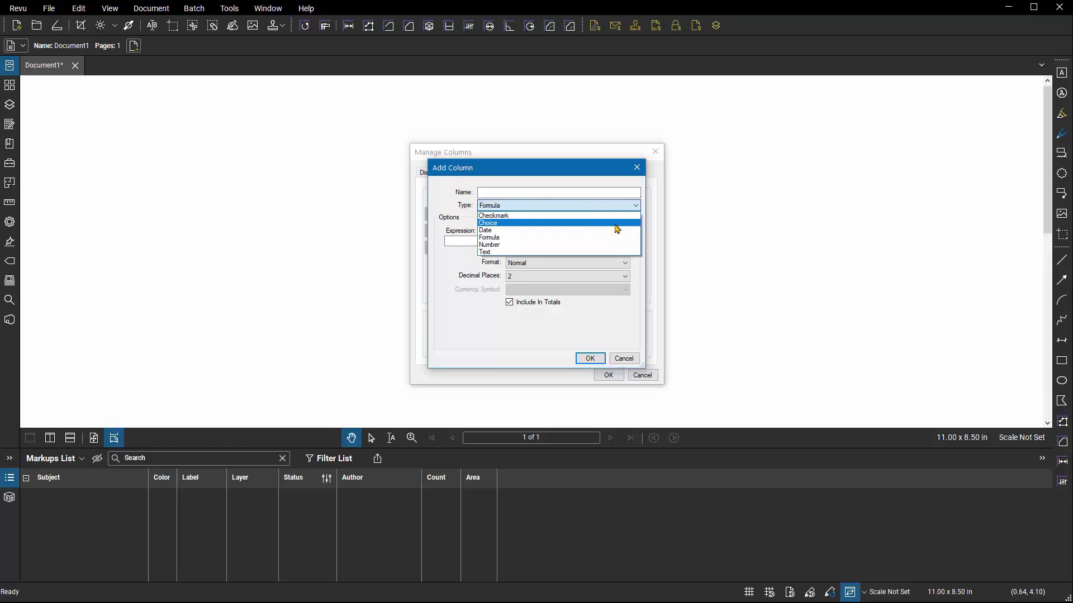
left_click(615, 224)
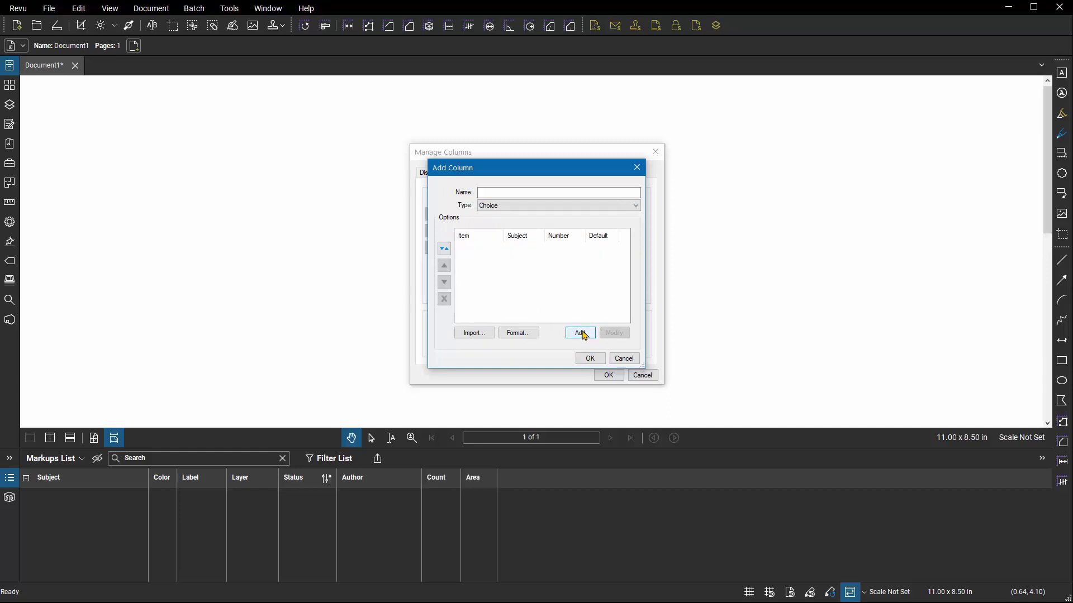
left_click(581, 334)
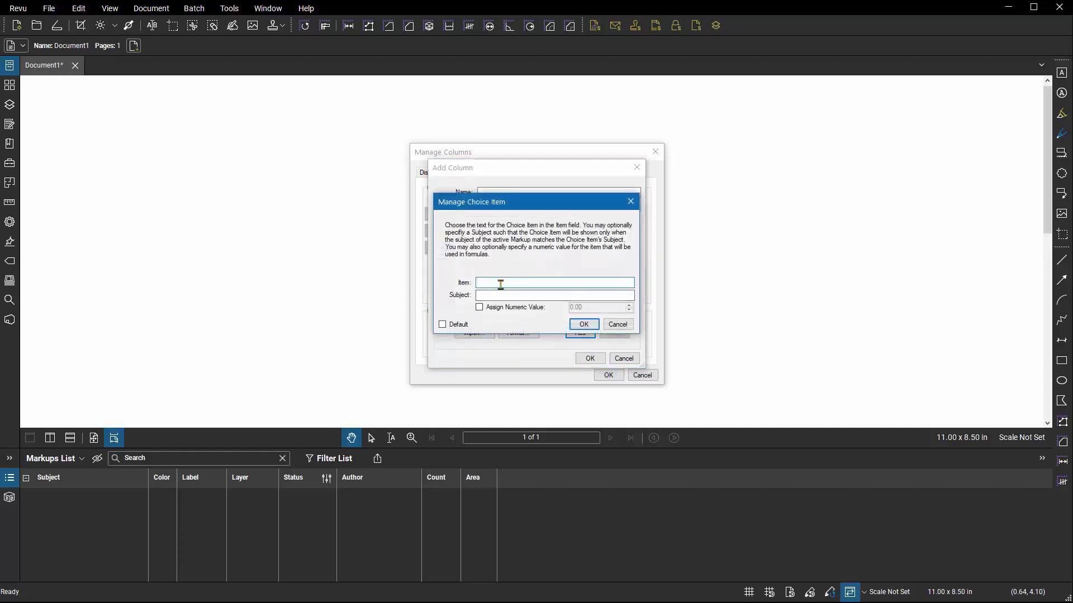
left_click(500, 296)
left_click(507, 311)
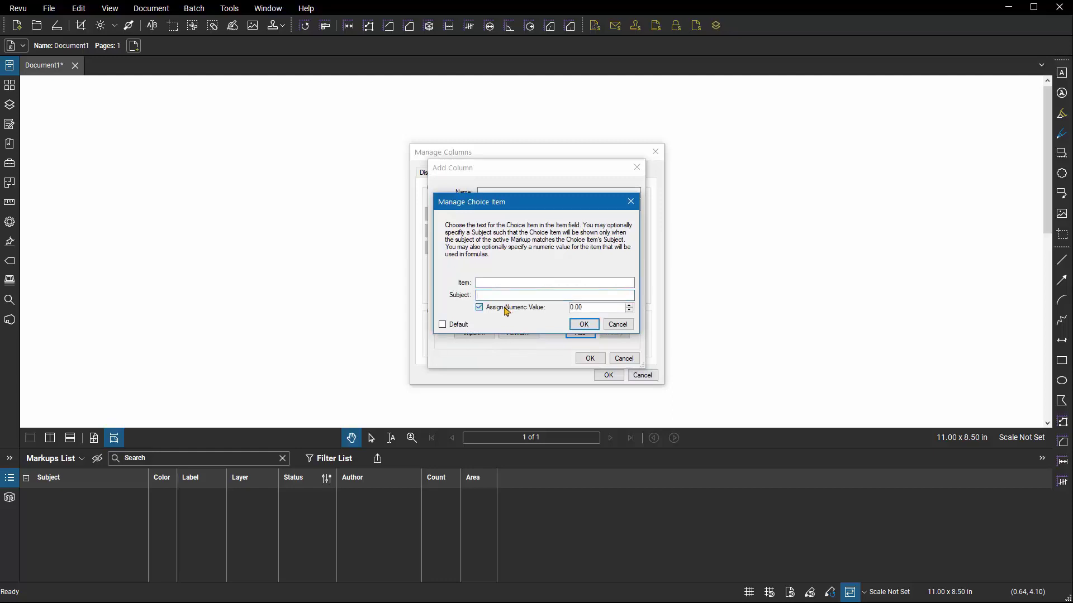
left_click(506, 311)
Step: Define the choice item Inexpensive for subject Carpet with numeric value 1.25
left_click(496, 295)
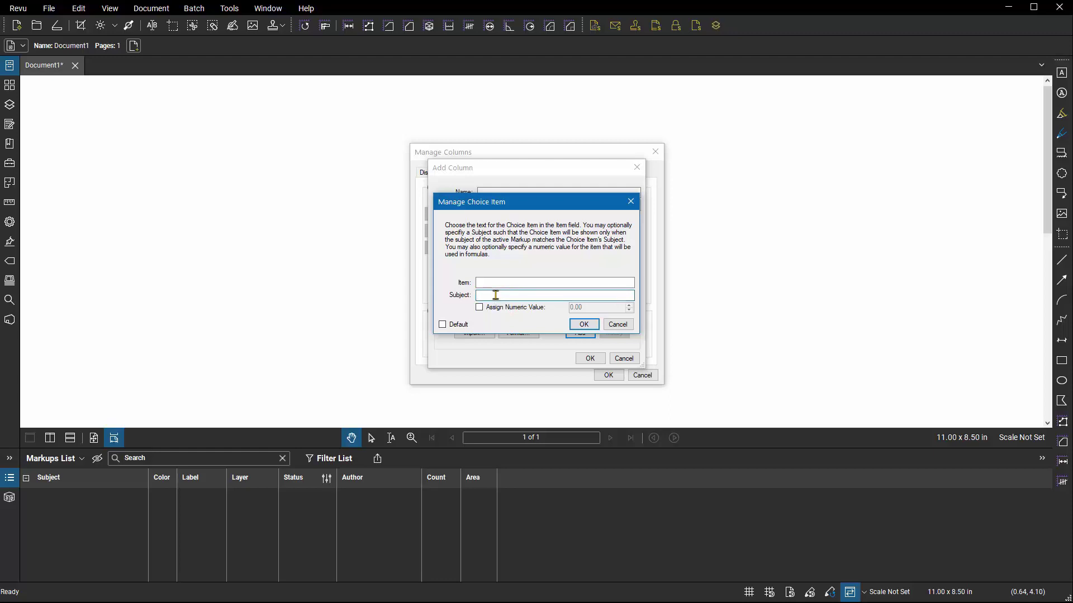
type("Carpet")
left_click(496, 282)
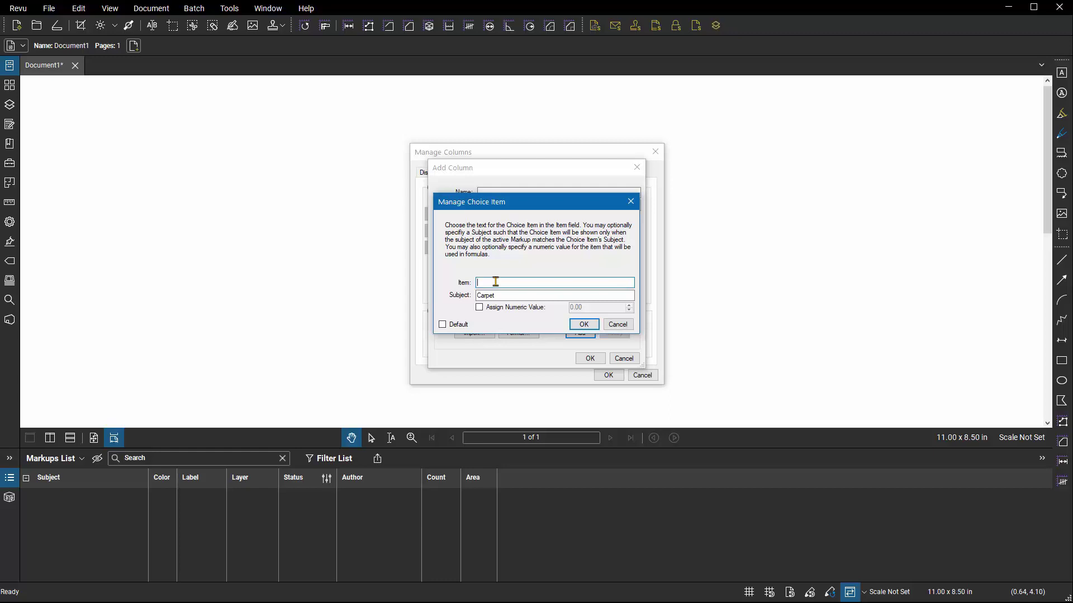
type("Inexpensive")
left_click(519, 309)
left_click_drag(587, 307, 531, 315)
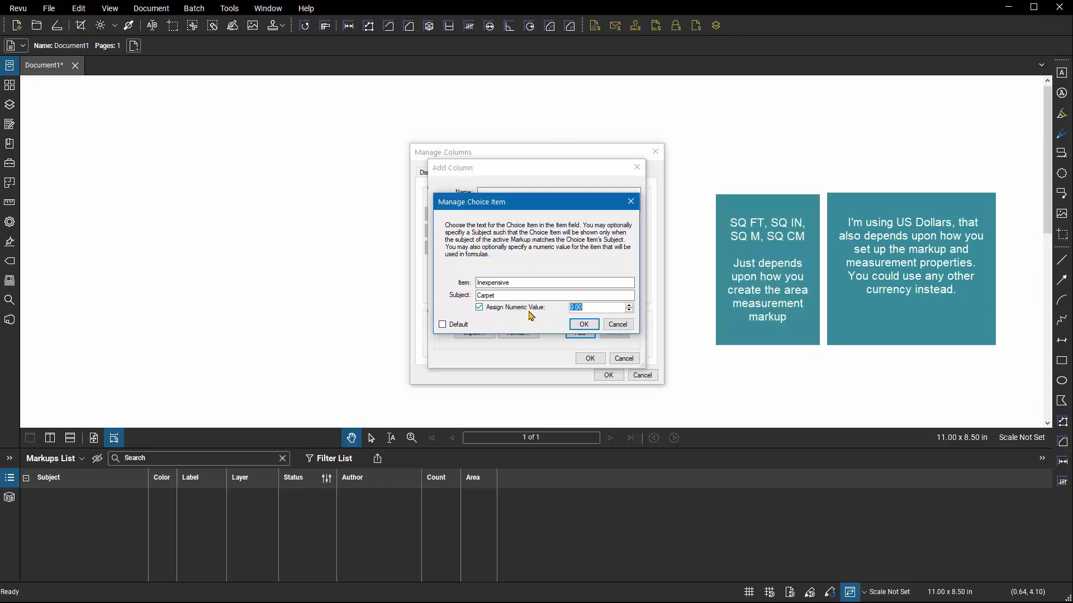
type("1.25")
Step: Confirm Inexpensive, then add a Reasonable choice for Carpet with numeric value 3
key("Return")
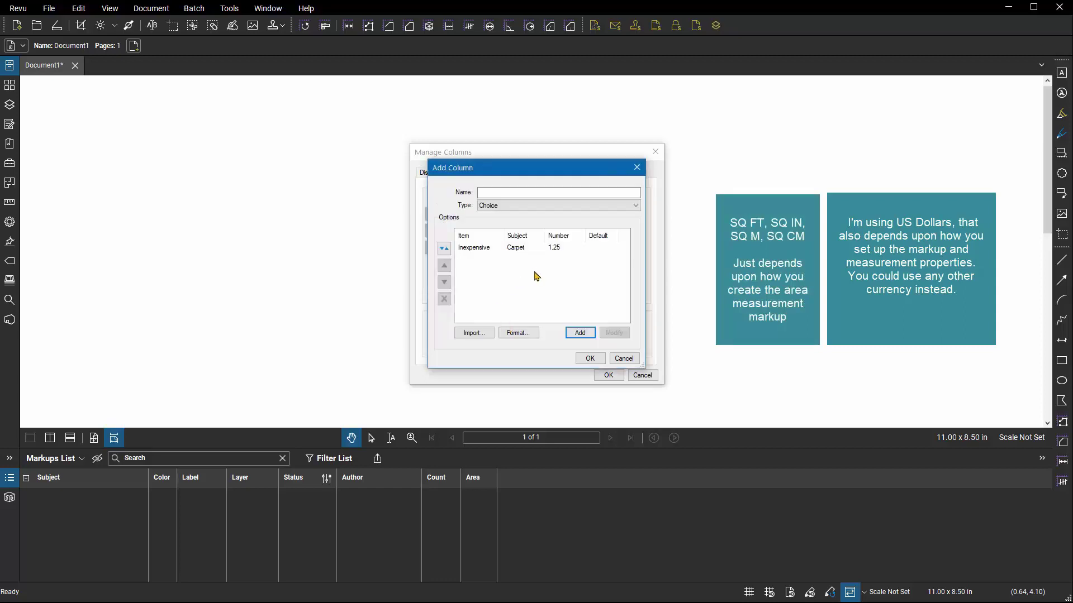
left_click(581, 333)
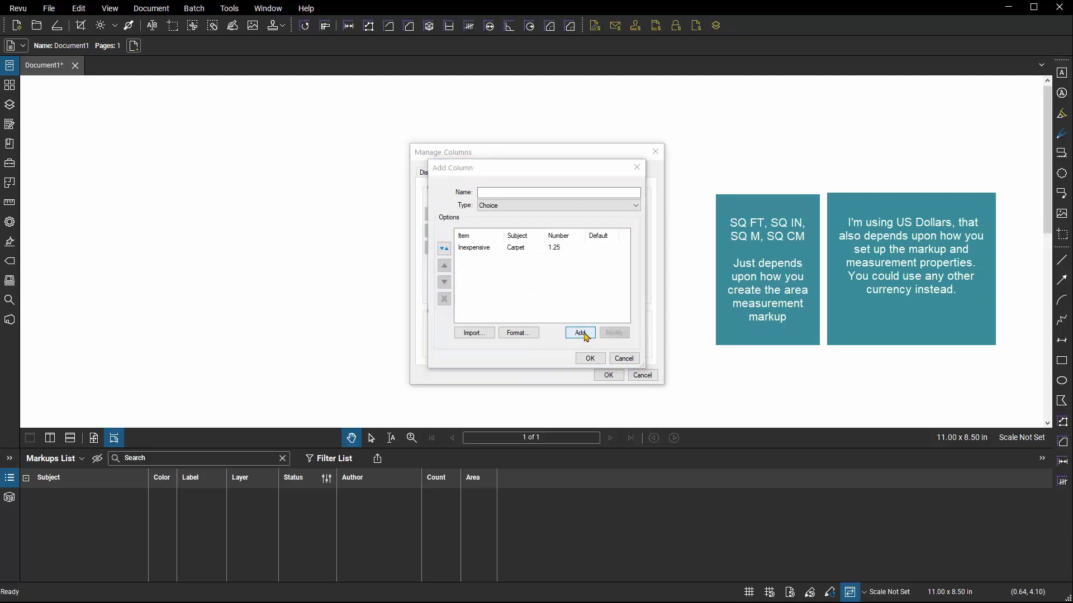
left_click(493, 295)
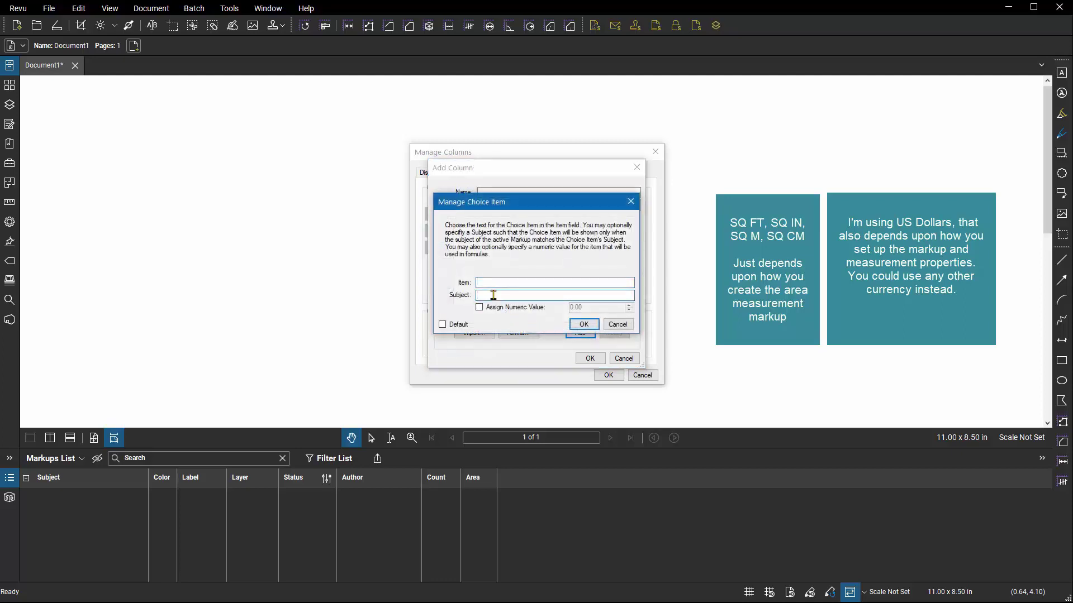
type("Carpet")
left_click(514, 285)
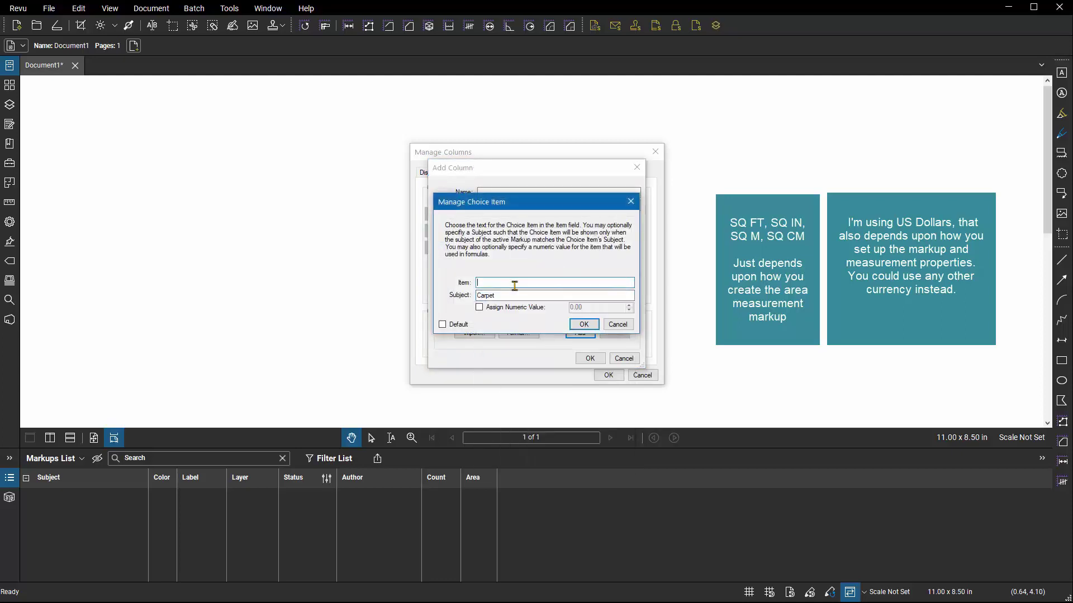
type("Reasonable")
left_click(516, 309)
double_click(580, 306)
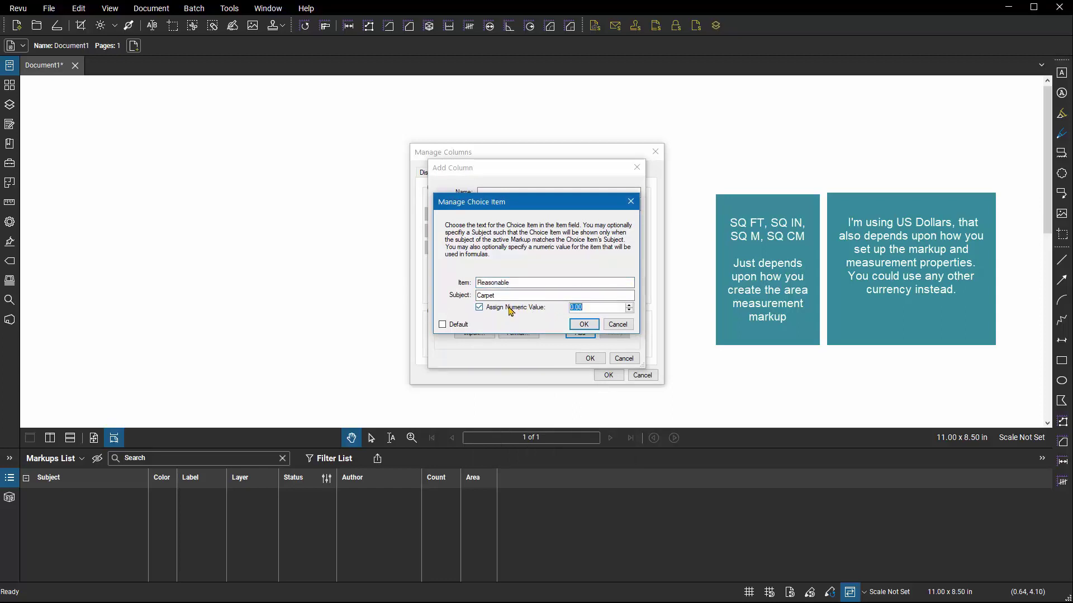
type("3")
left_click(577, 326)
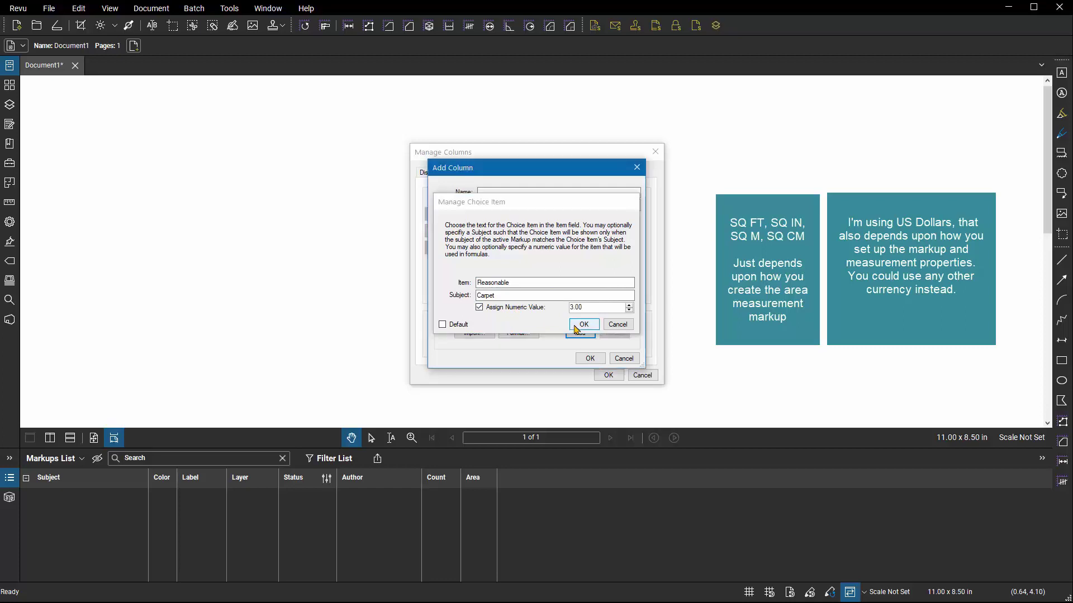
Step: Add an Expensive choice for Carpet with numeric value 10
left_click(580, 333)
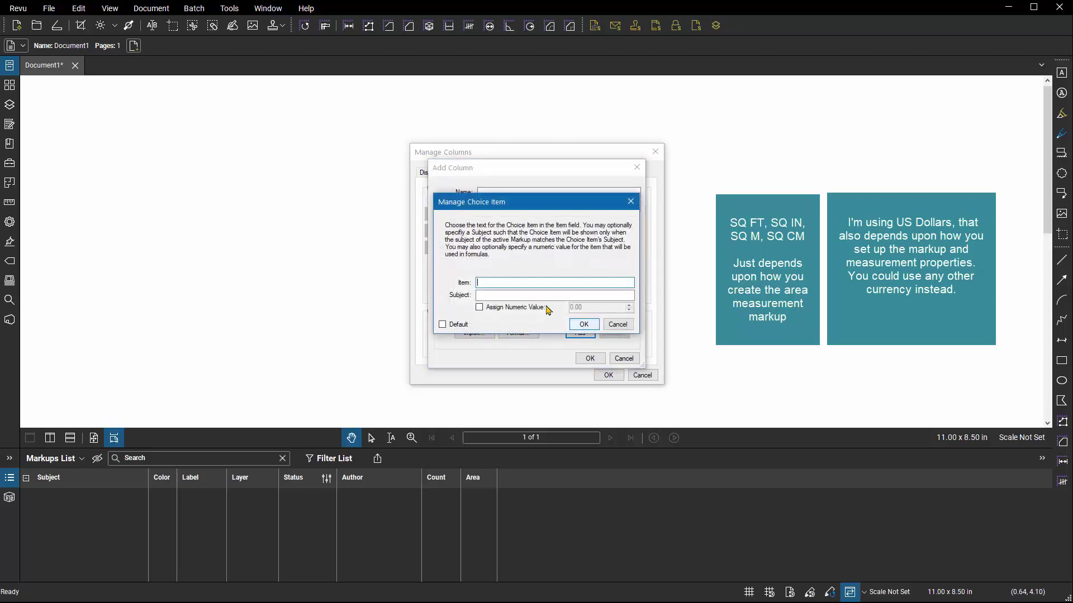
left_click(492, 294)
type("Carpet")
left_click(505, 283)
type("Expensive")
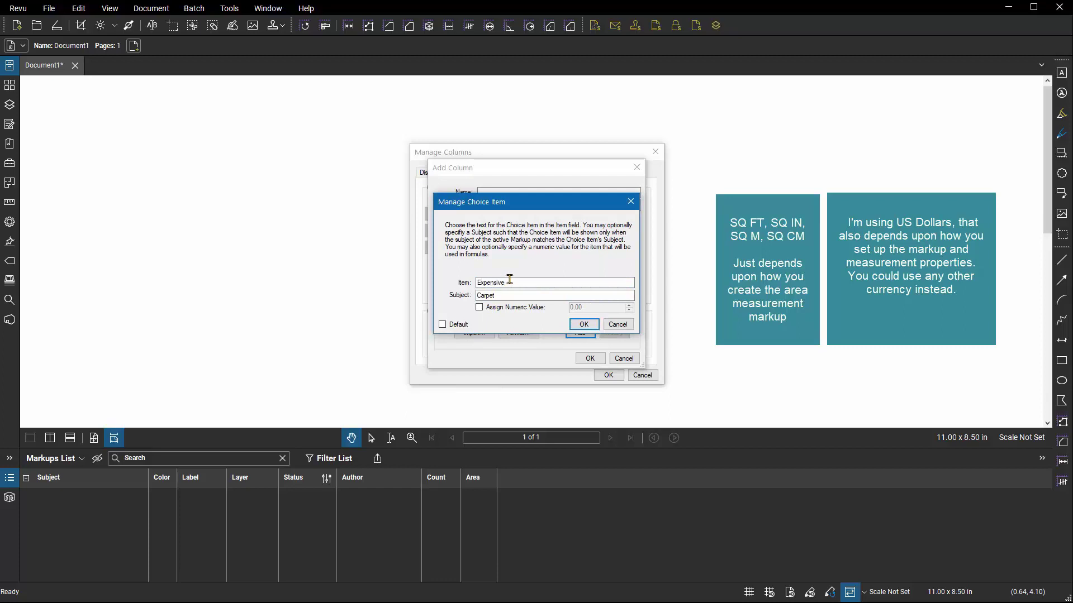
left_click(522, 308)
double_click(597, 309)
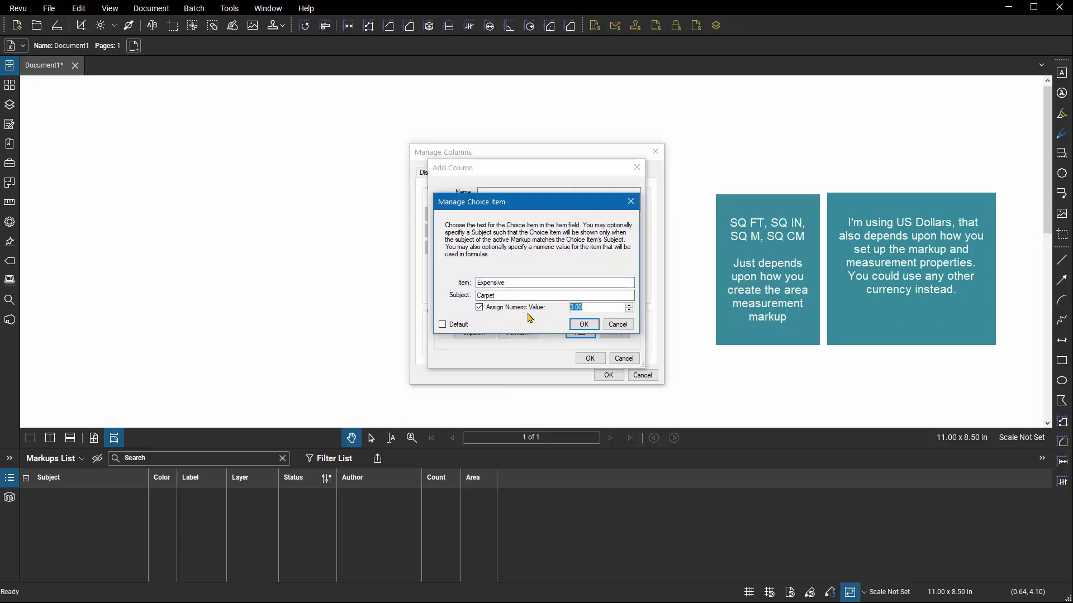
type("10")
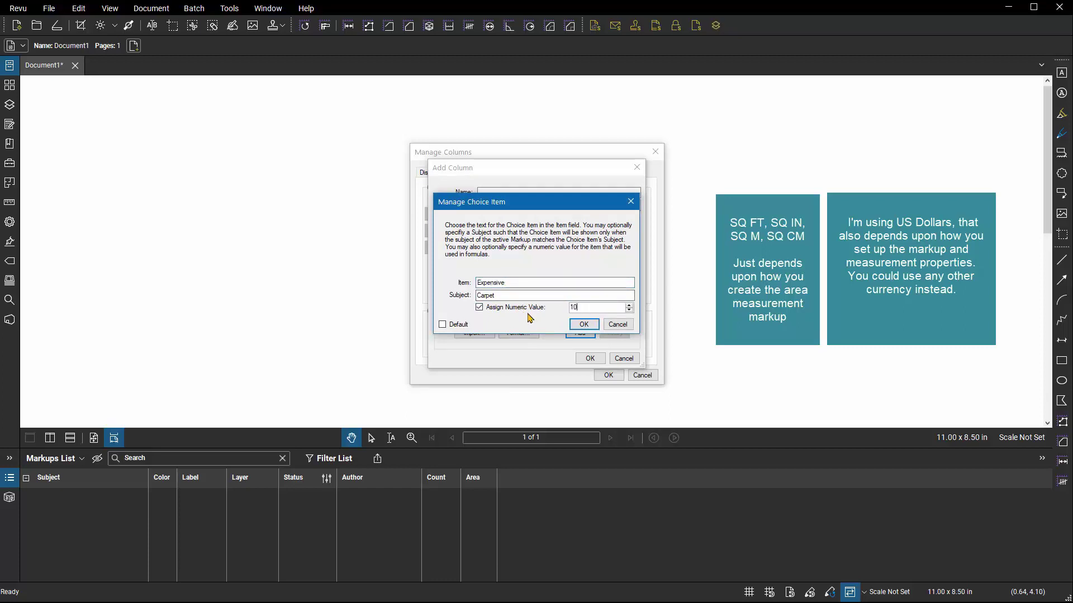
left_click(583, 324)
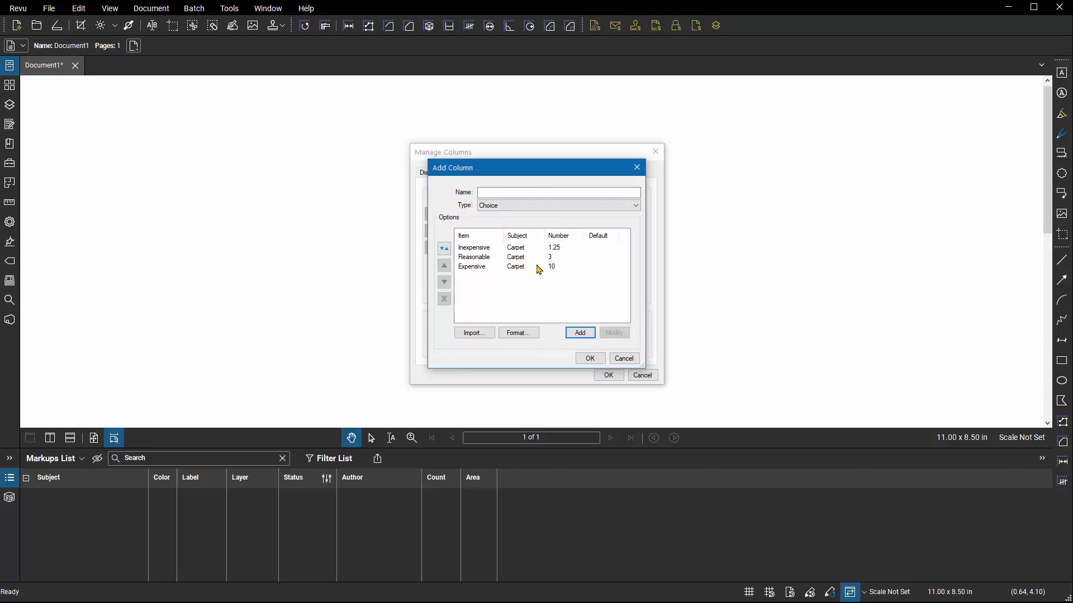
Step: Name the Choice column 'Carpet Type' and create it
left_click(505, 193)
type("Carpet Type")
left_click(590, 358)
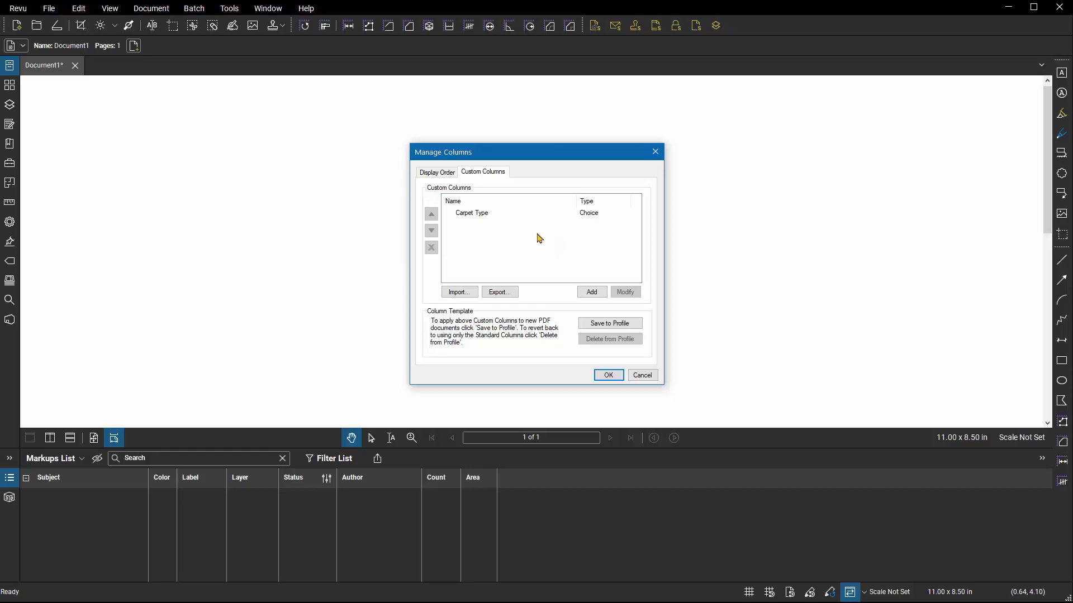
Step: Add a Formula column with the expression Area * [Carpet Type]
left_click(594, 292)
left_click(636, 206)
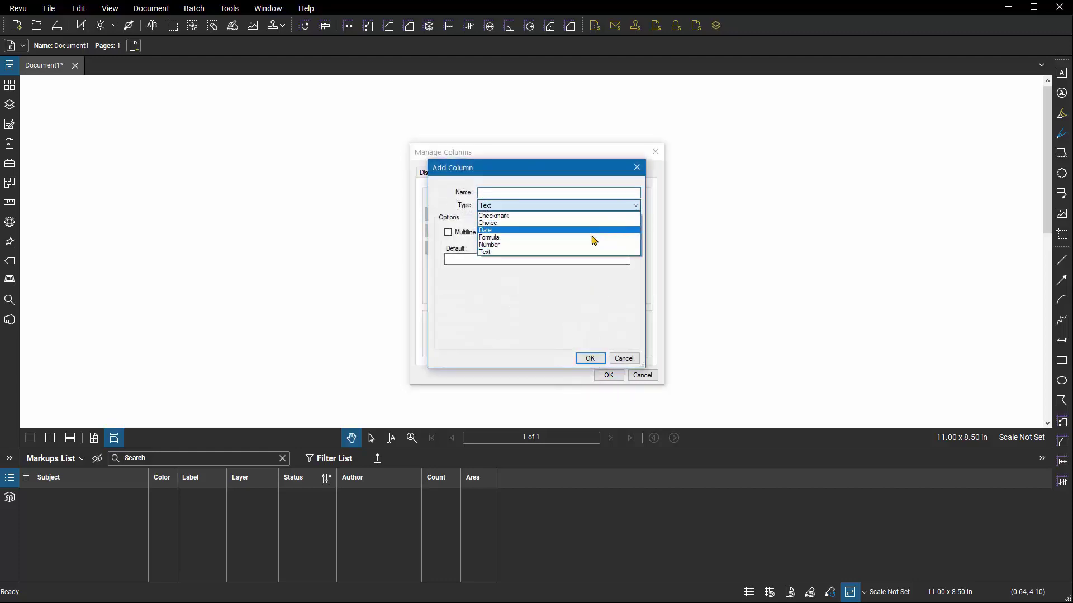
left_click(586, 244)
left_click(457, 240)
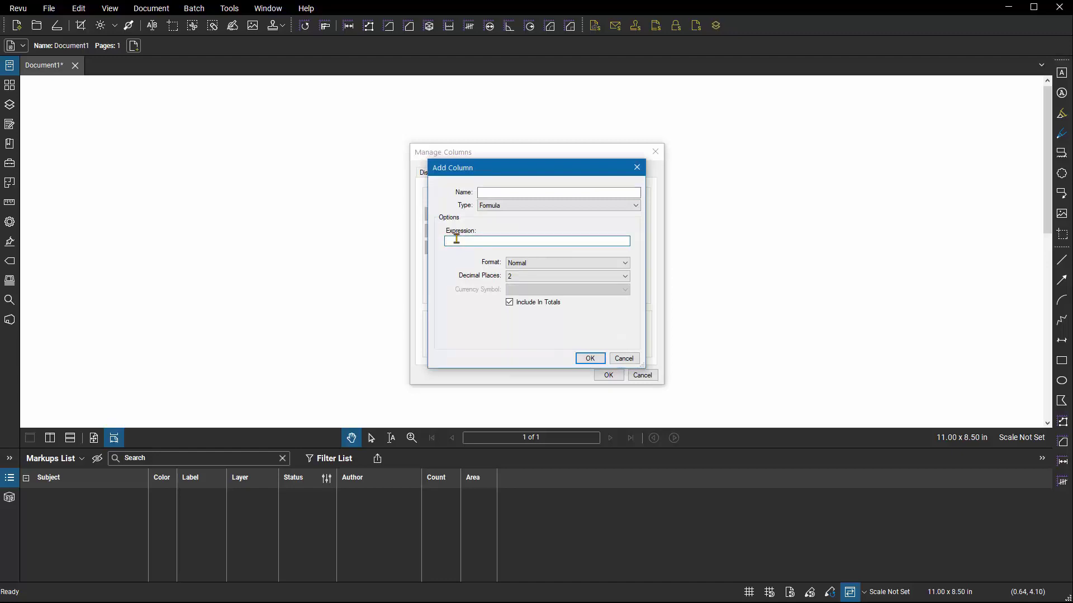
type("a")
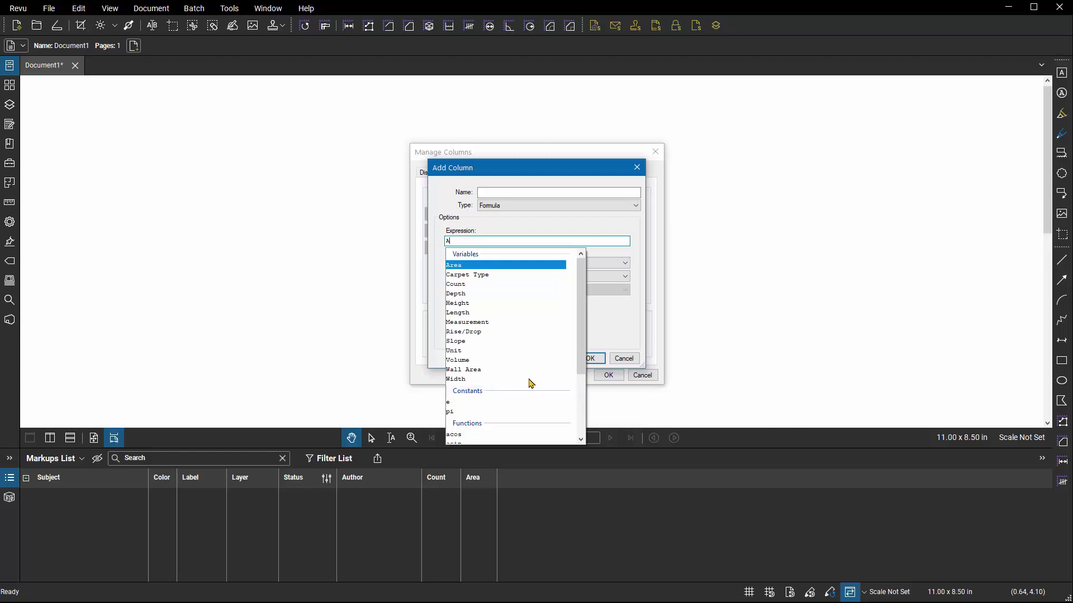
left_click(471, 266)
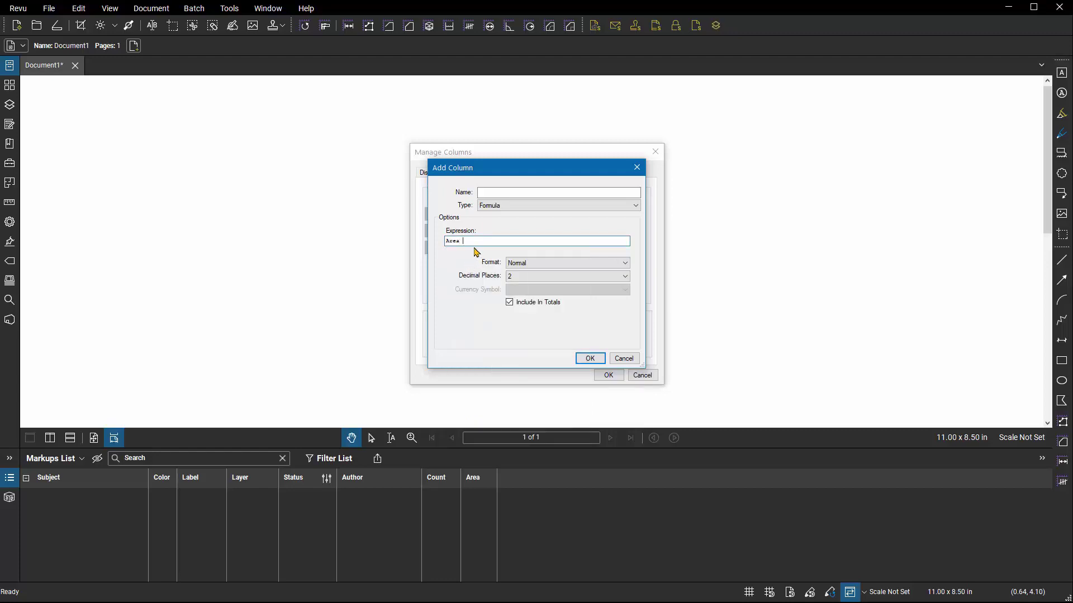
type("* A")
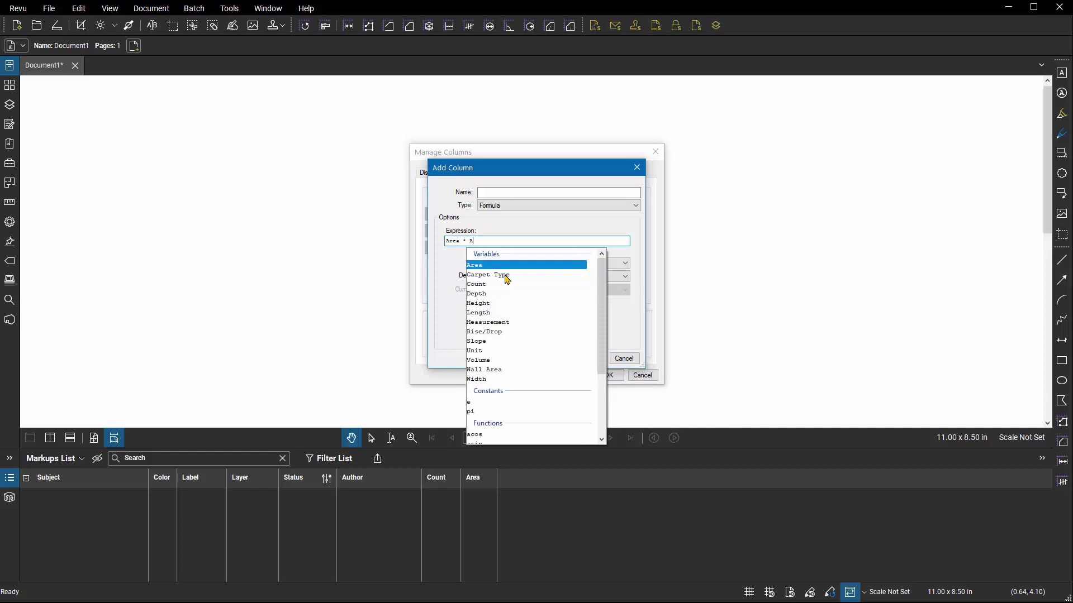
left_click(499, 275)
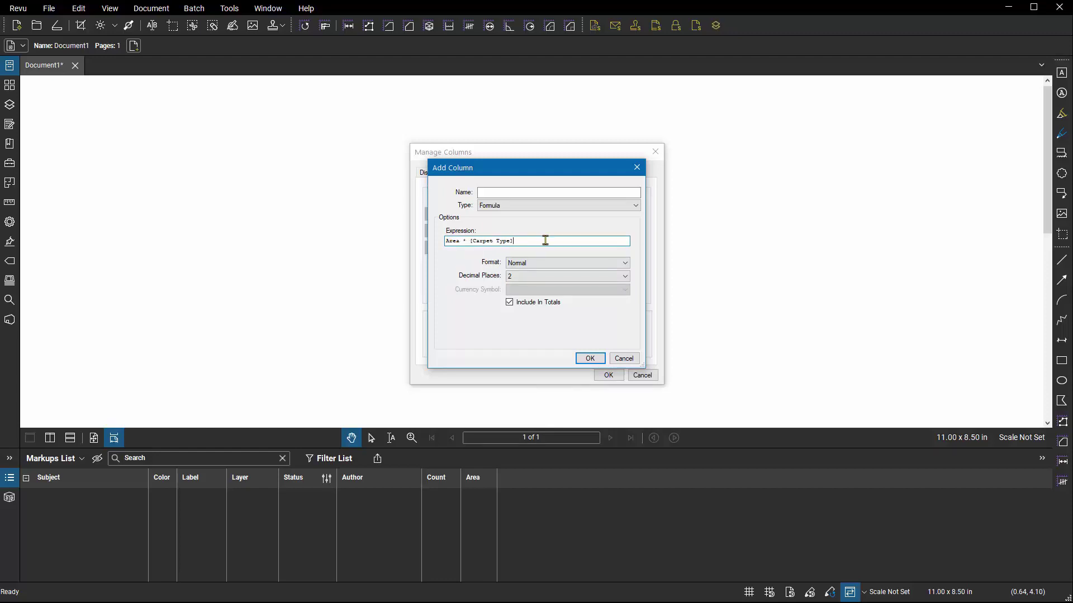
Step: Format the result as Currency, name it 'Carpet Cost' and create the column
left_click(544, 264)
left_click(557, 279)
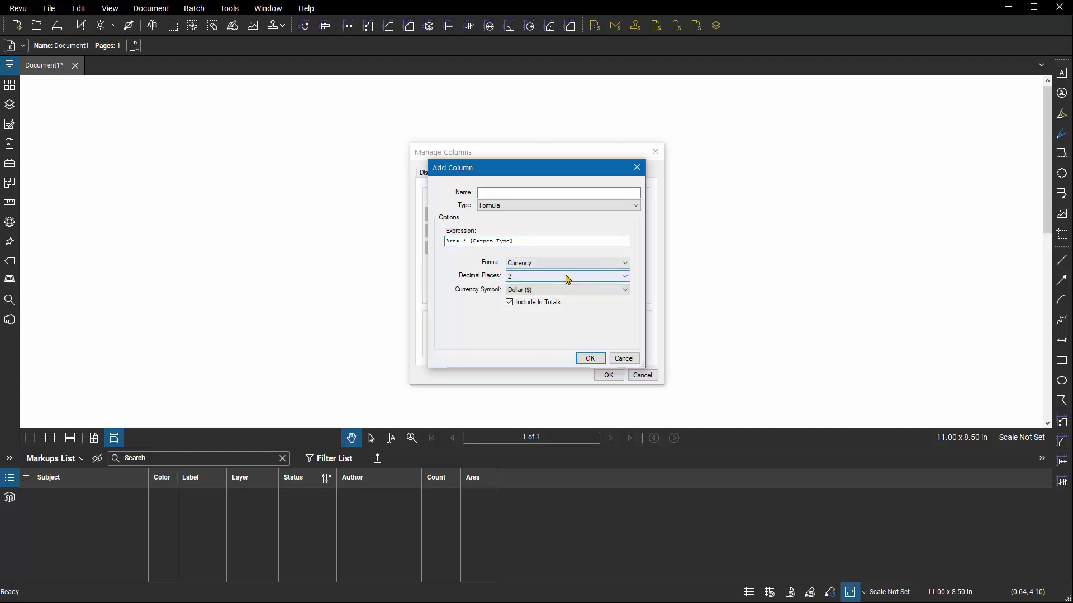
left_click(589, 358)
left_click(536, 316)
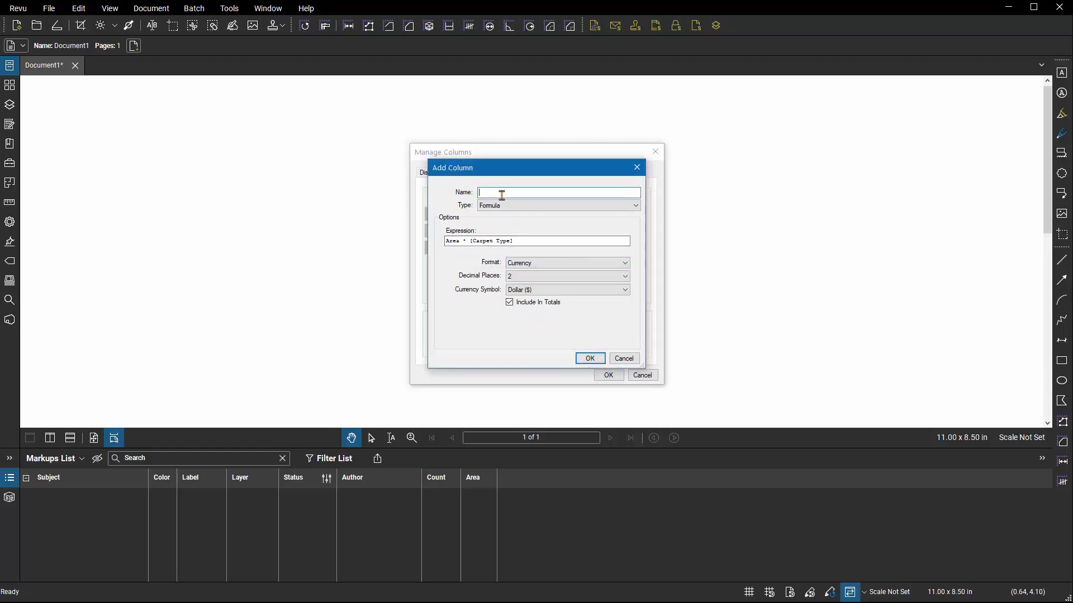
type("Carpet Cost")
left_click(588, 360)
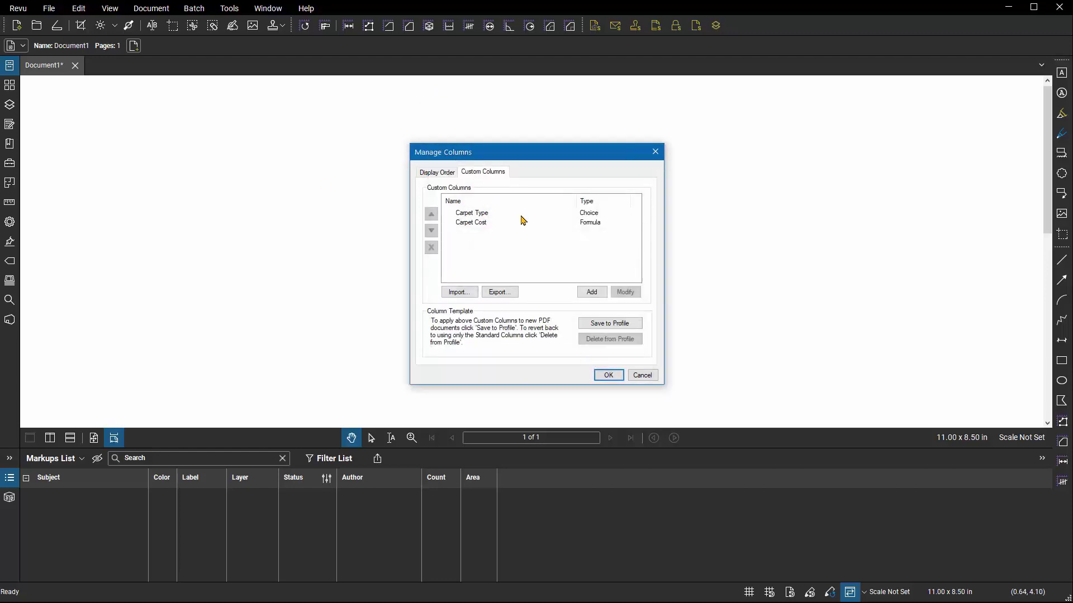
Step: Review Carpet Type and Carpet Cost, save them to the profile, and close Manage Columns
left_click(488, 213)
left_click(486, 223)
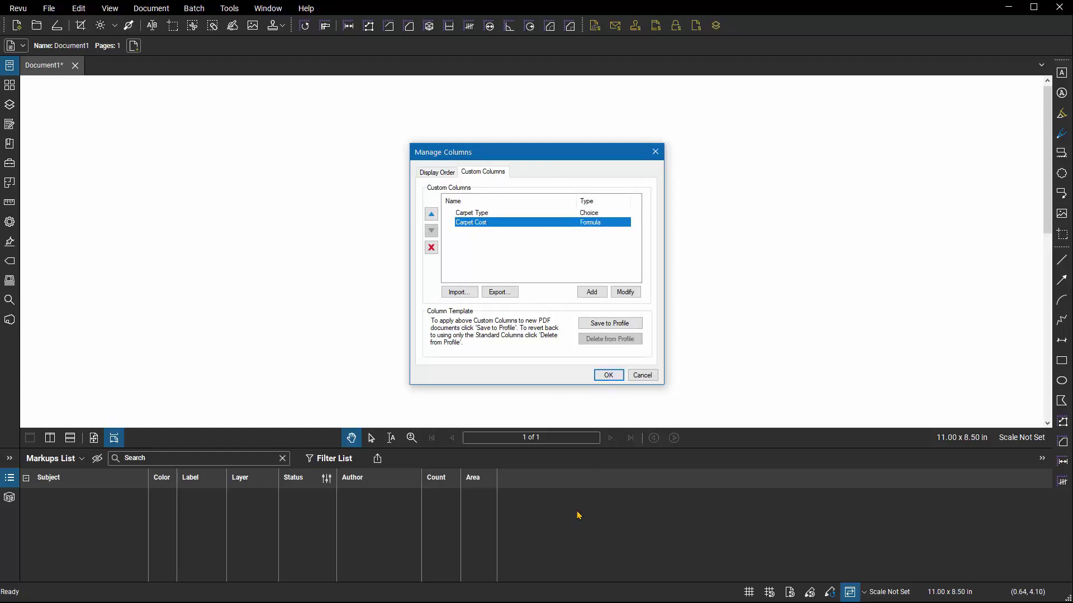
left_click(565, 494)
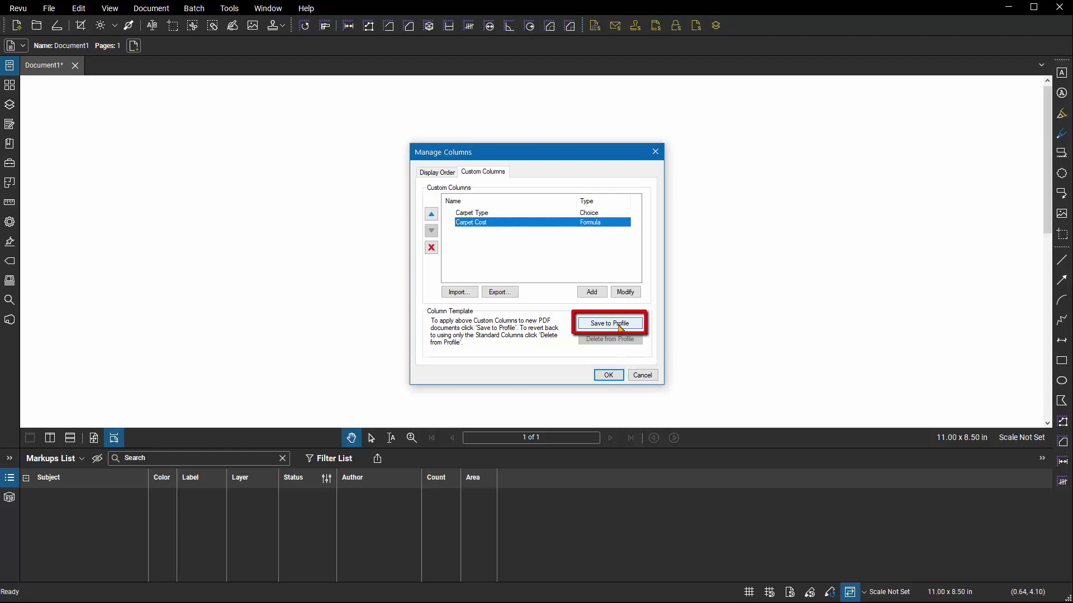
left_click(619, 326)
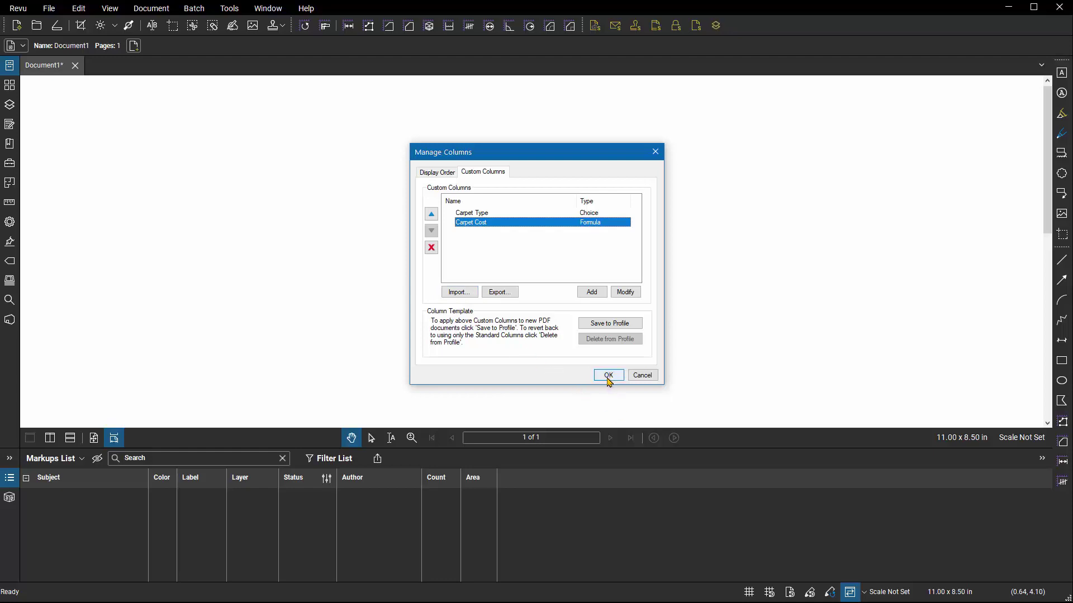
key("Return")
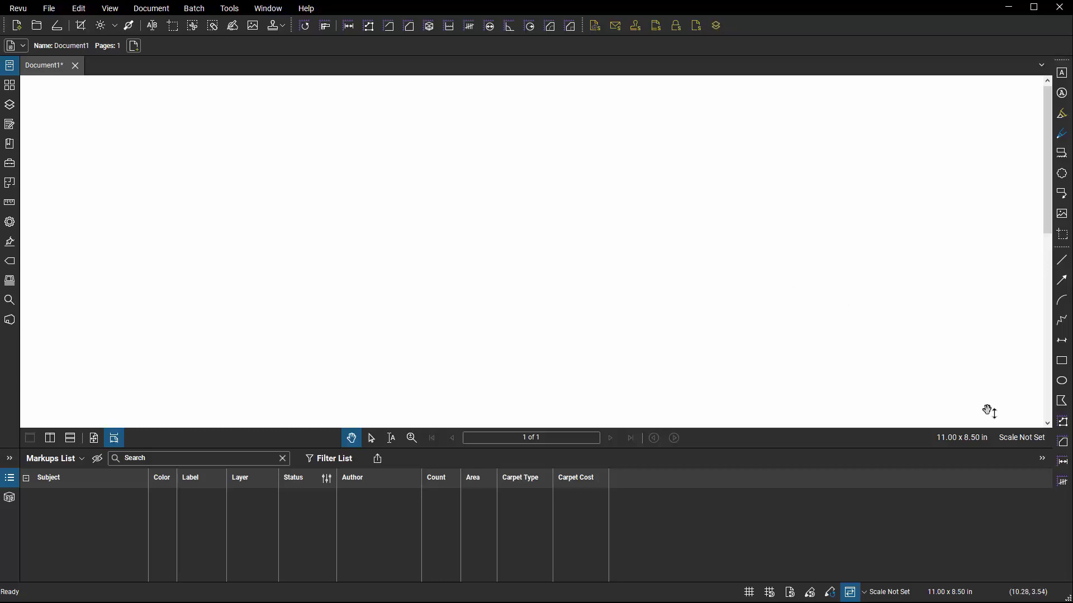
Step: Set the page scale to the 1/8" = 1'-0" preset
left_click(1022, 439)
left_click(537, 316)
left_click(510, 295)
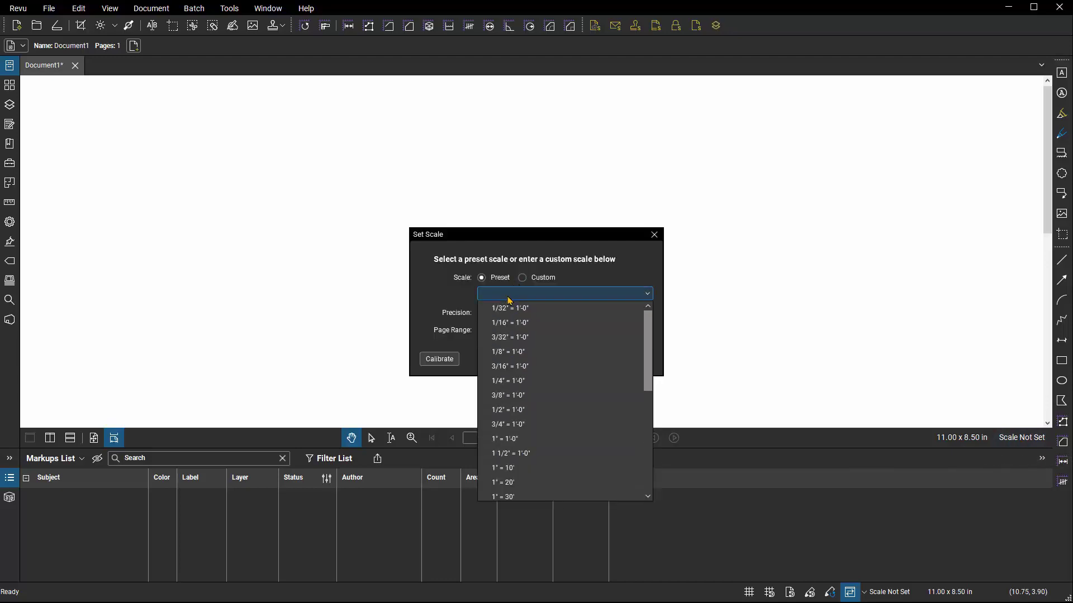
left_click(536, 352)
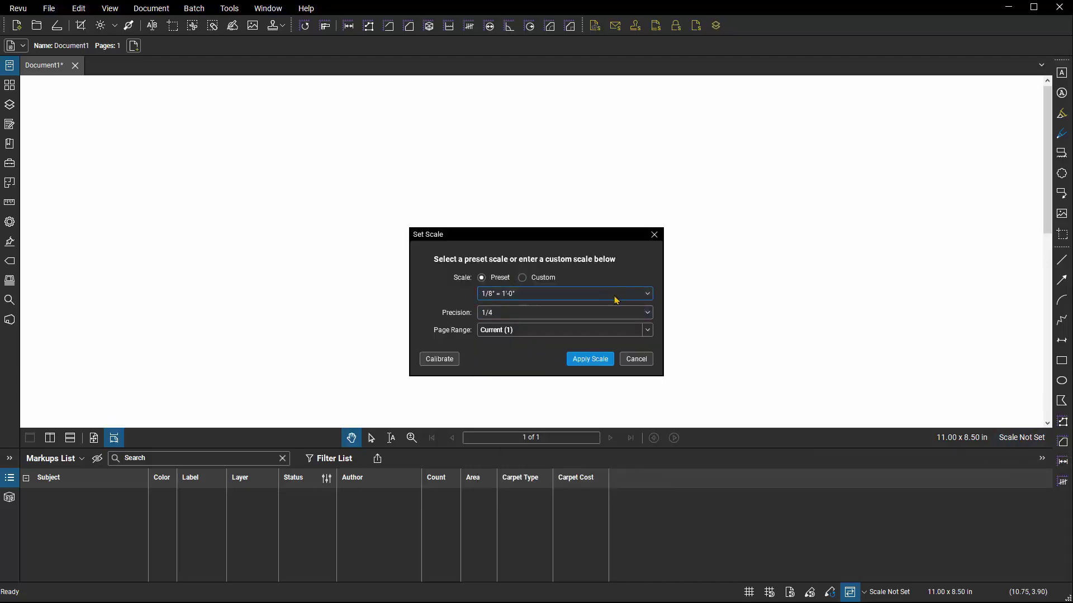
left_click(591, 358)
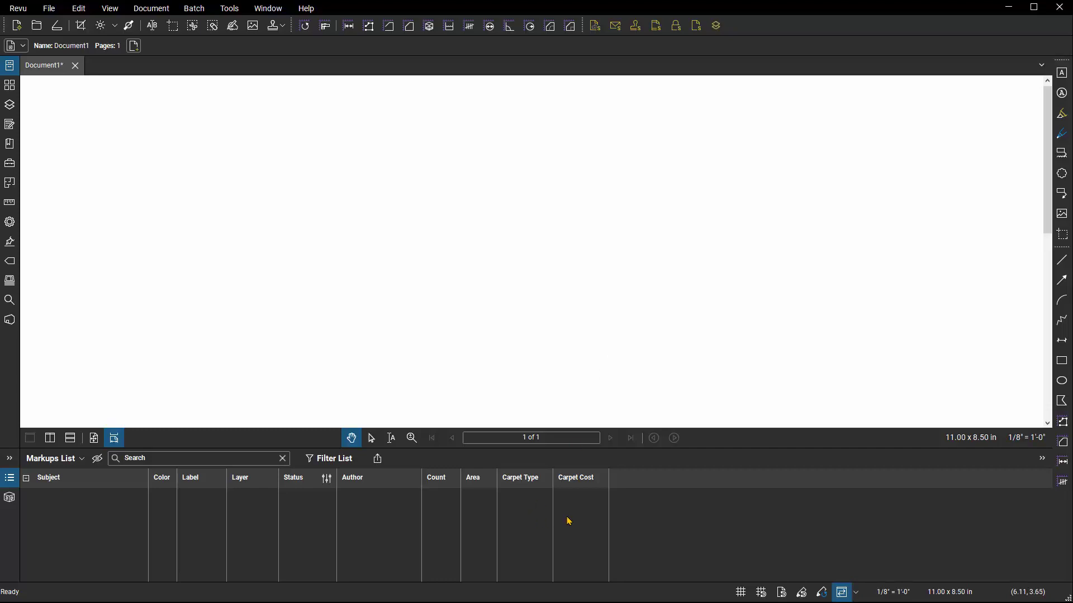
Step: Draw a 299.89 sf rectangular area measurement and set its subject to Carpet
left_click(1063, 443)
mouse_move(394, 141)
left_mouse_down()
mouse_move(489, 178)
mouse_move(604, 333)
left_mouse_up()
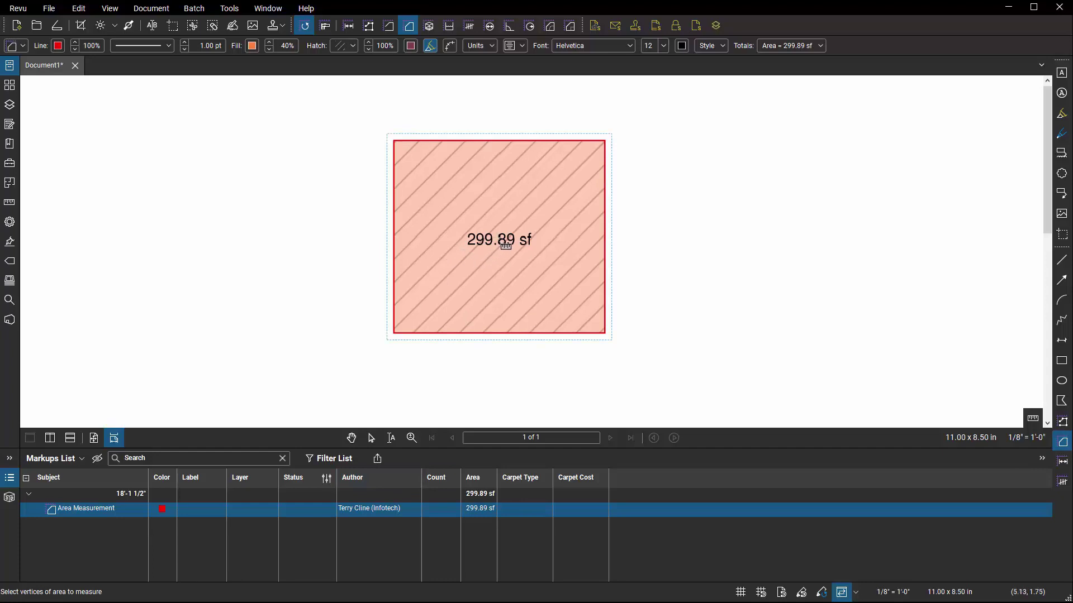
left_click(93, 509)
type("Carpet")
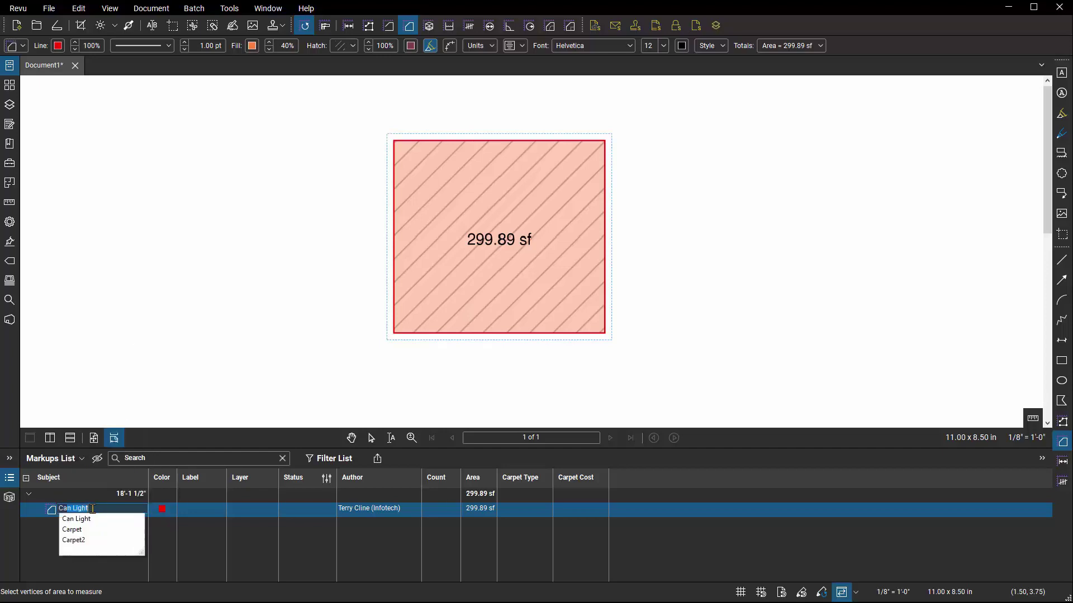
key("Return")
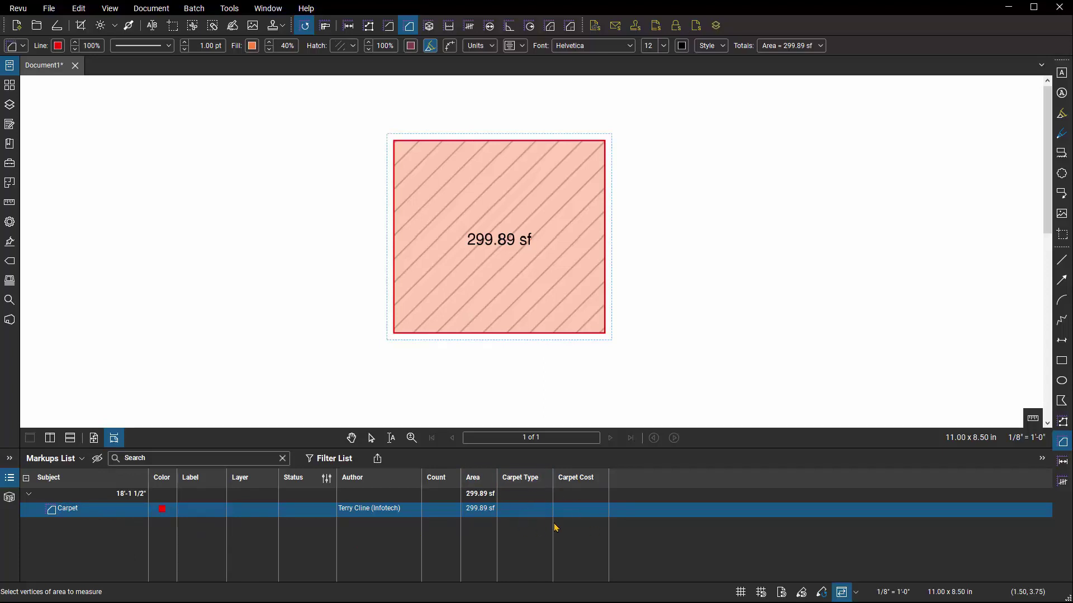
Step: Set the area's Carpet Type to Inexpensive, giving a $374.86 Carpet Cost
left_click(526, 514)
left_click(526, 513)
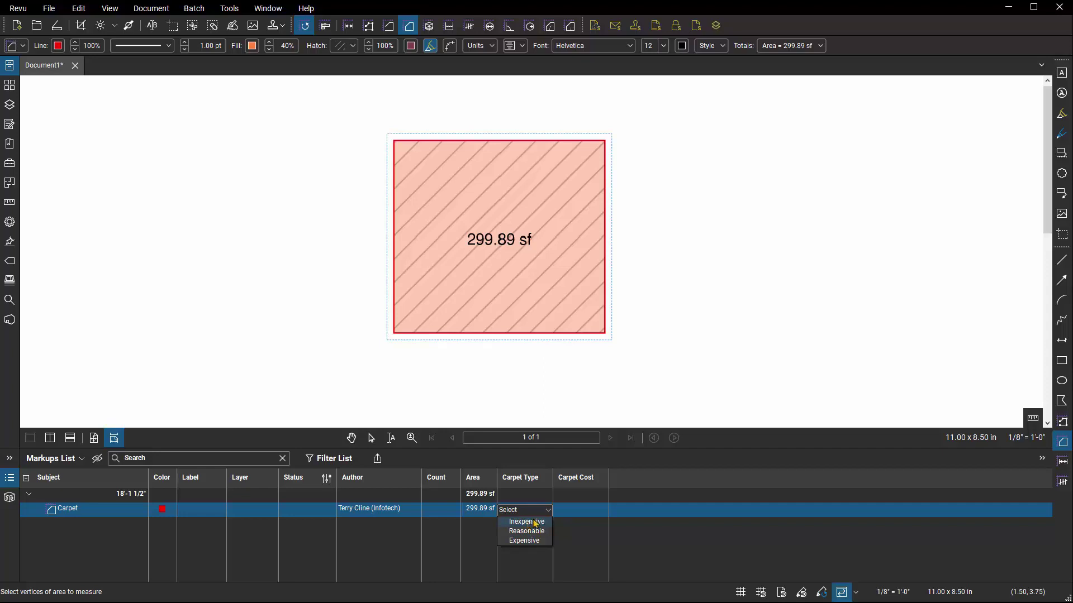
left_click(532, 524)
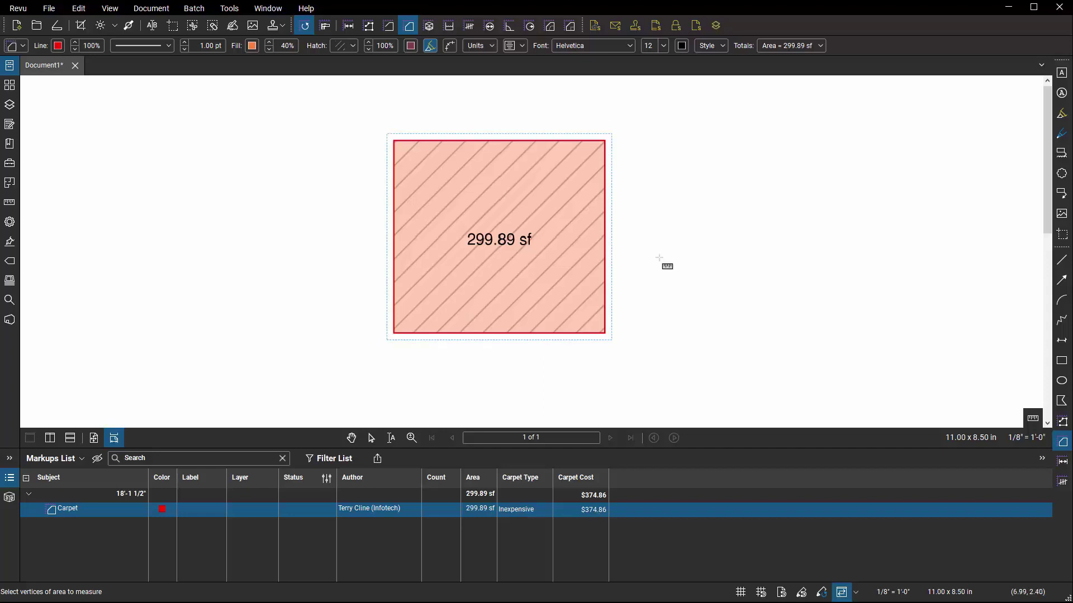
Step: Draw a second 301.02 sf carpet area beside the first and set its Carpet Type to Reasonable
left_click(626, 139)
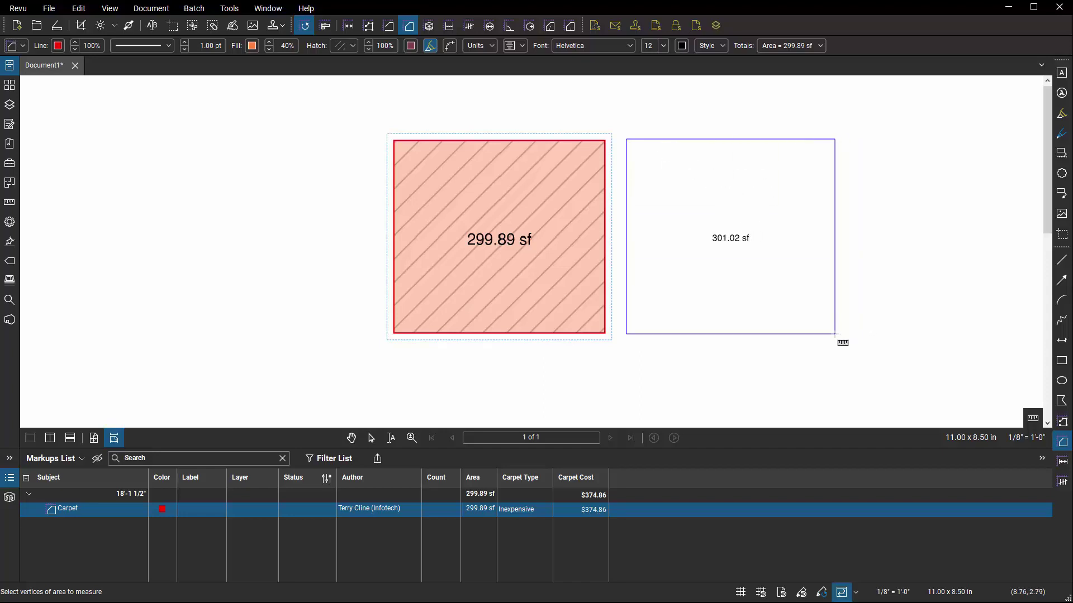
left_click(836, 334)
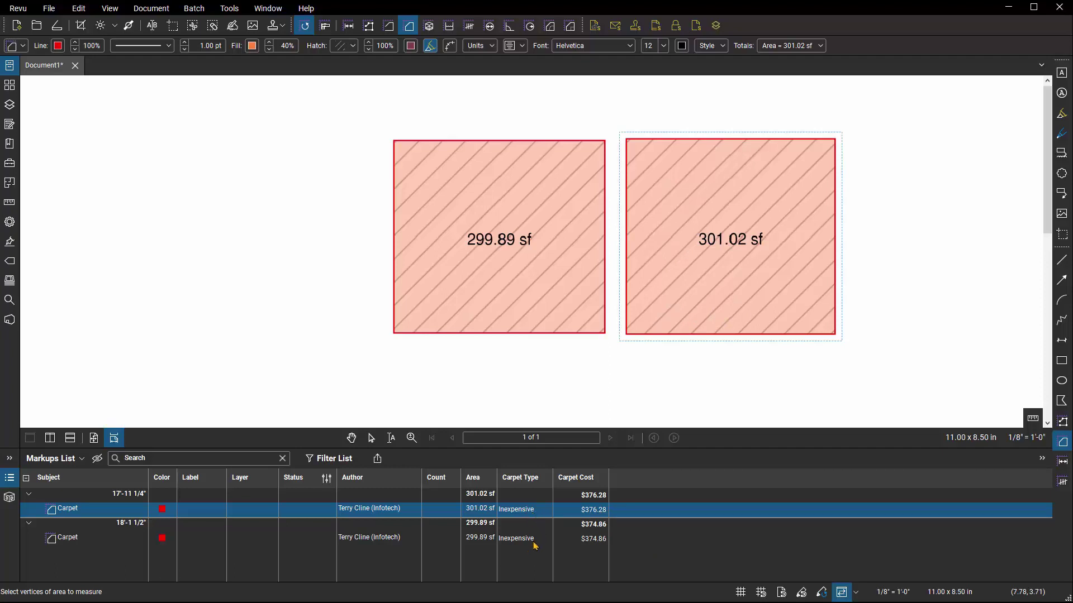
left_click(531, 514)
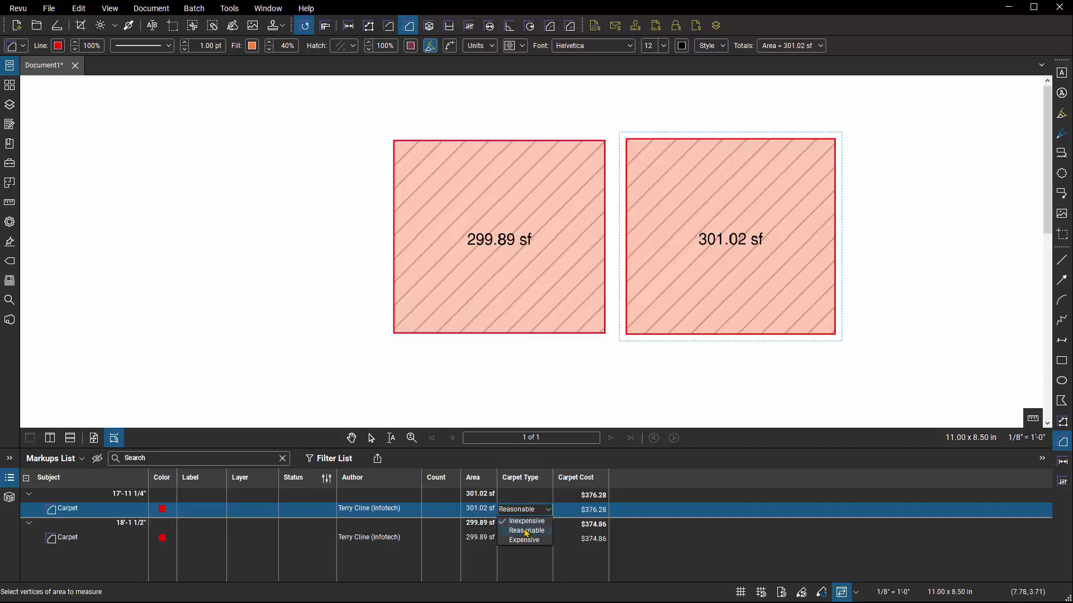
left_click(525, 532)
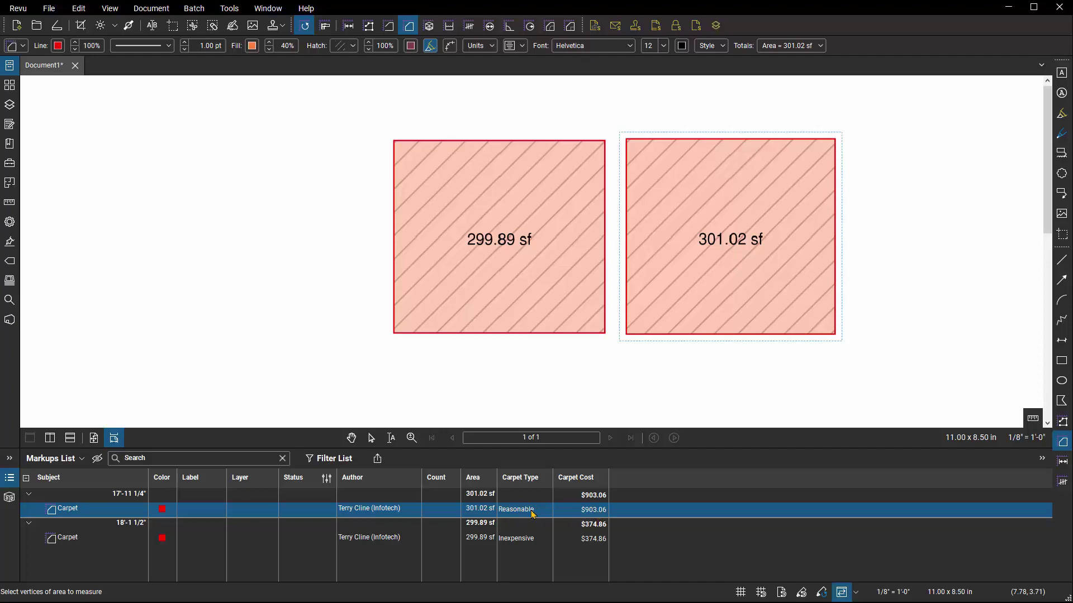
Step: Regroup the Markups List by Carpet Type, then back by Subject
left_click(527, 540)
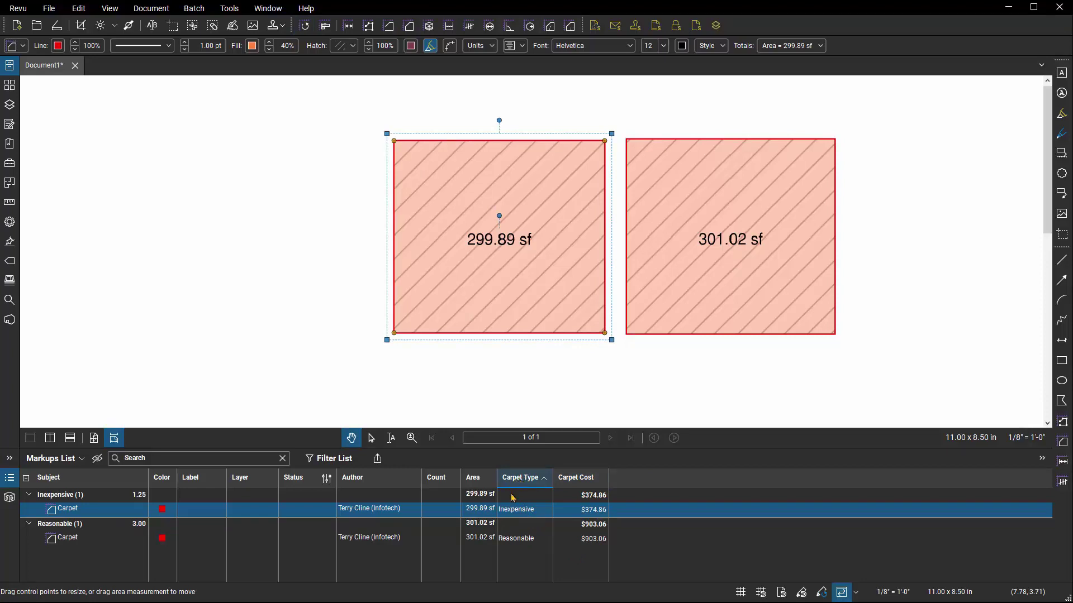
left_click(71, 484)
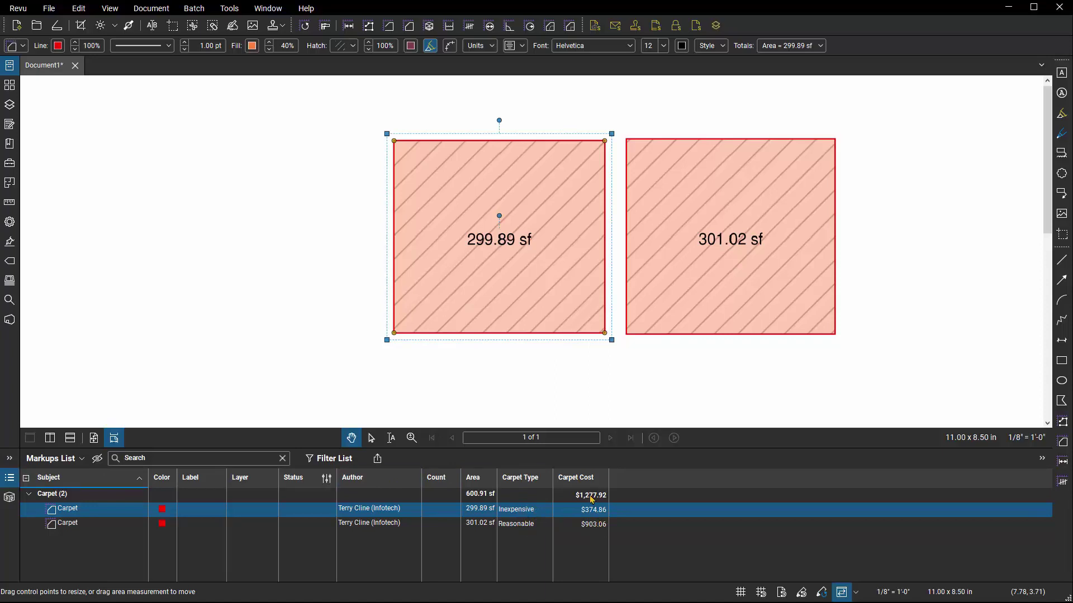
left_click(519, 478)
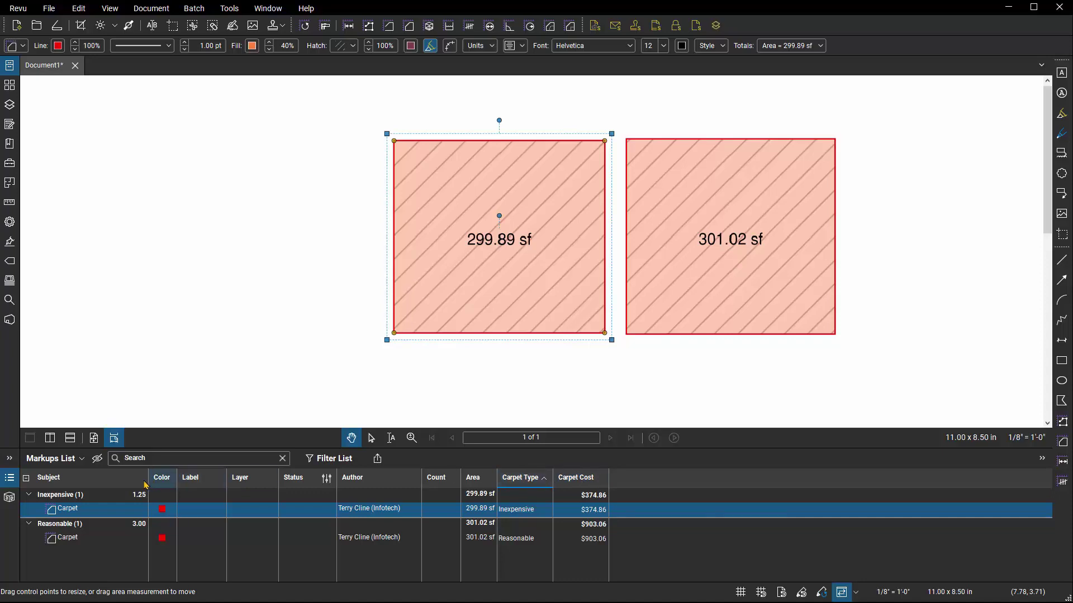
left_click(108, 484)
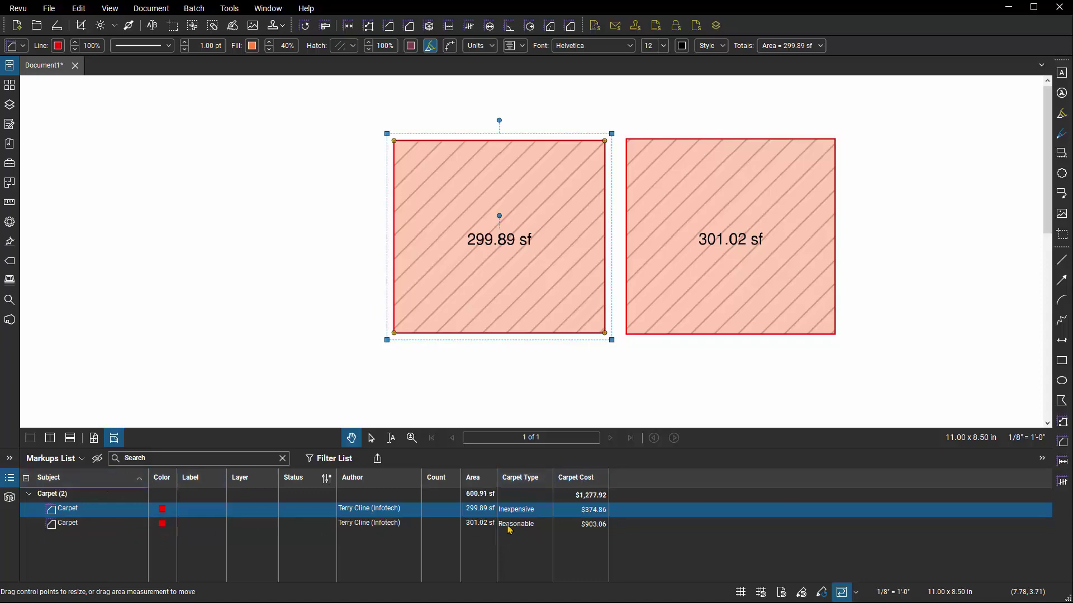
Step: Deselect the carpet markup and close Document1 without saving
left_click(369, 373)
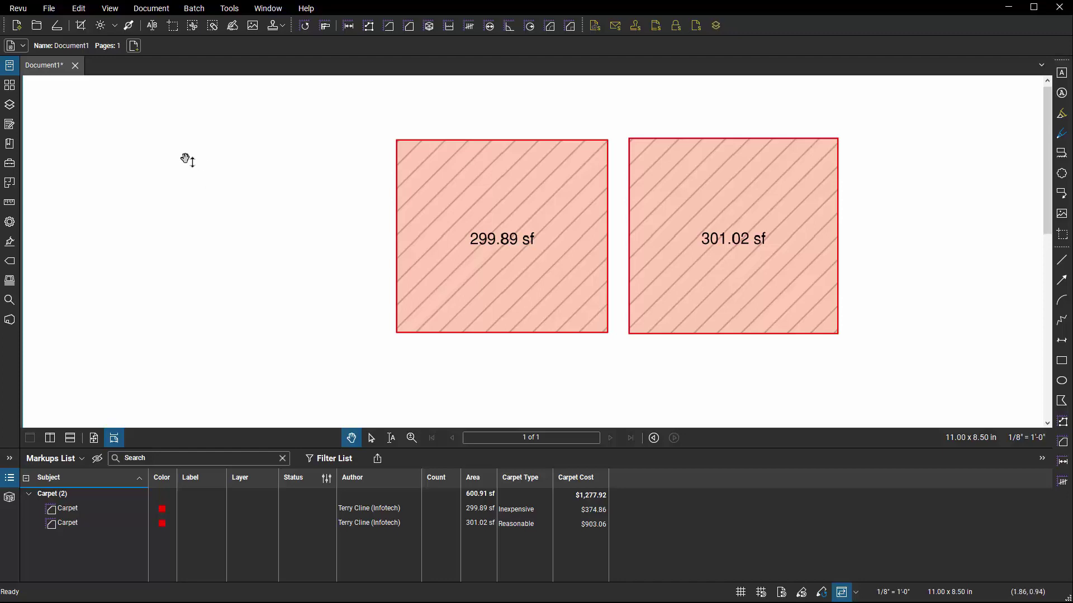
left_click(76, 66)
left_click(601, 360)
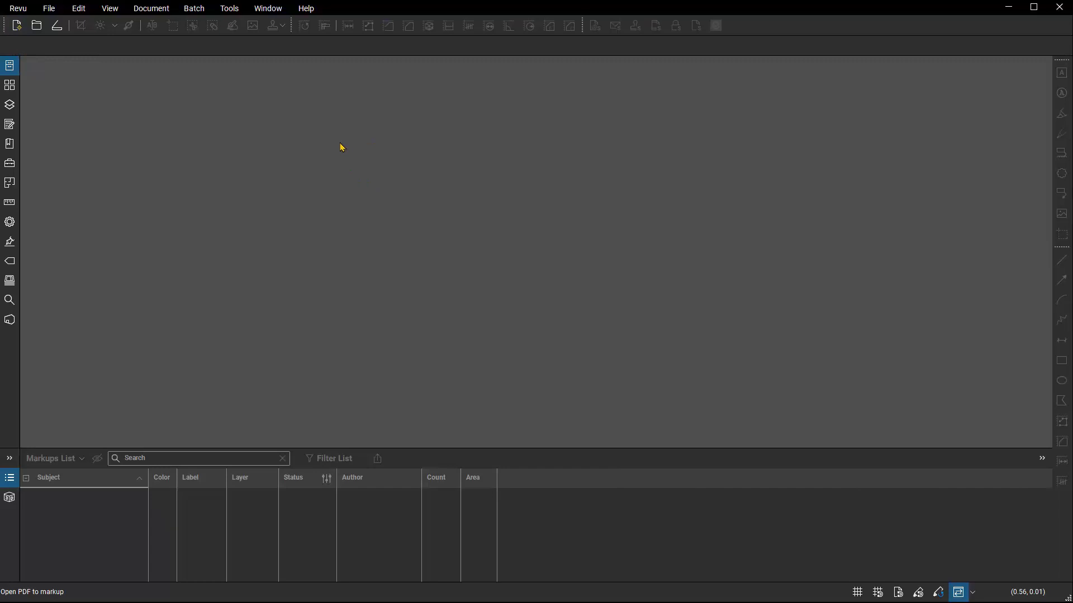
Step: Open Welcome to Revu from the Help menu and scroll down the page
left_click(307, 8)
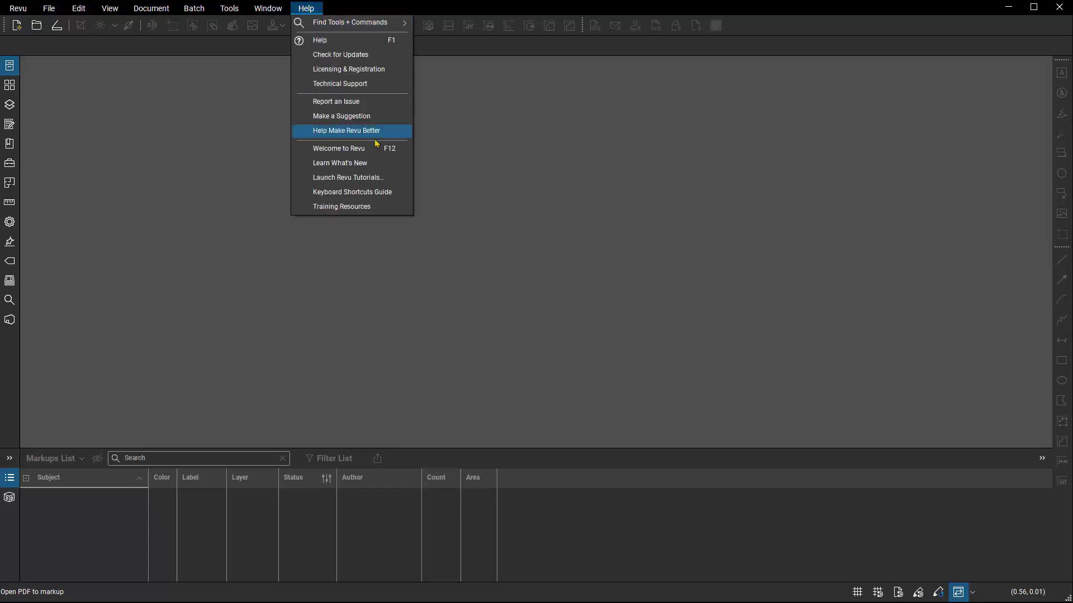
left_click(356, 149)
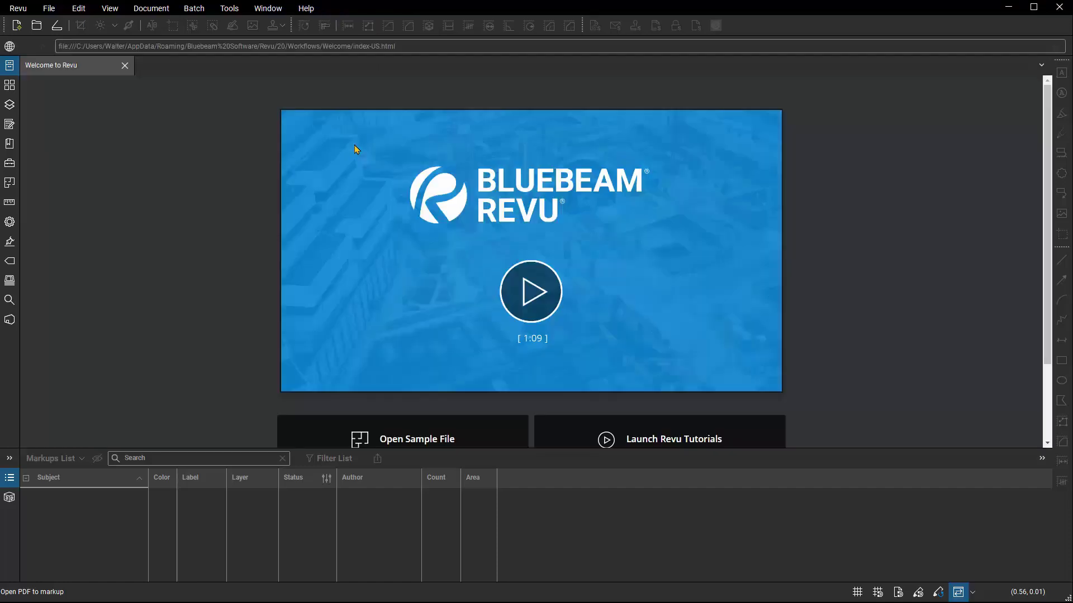
scroll(378, 362, "down", 2)
Step: Open the Floor_Plan sample file and zoom into the Meeting 201–204 rooms
left_click(429, 346)
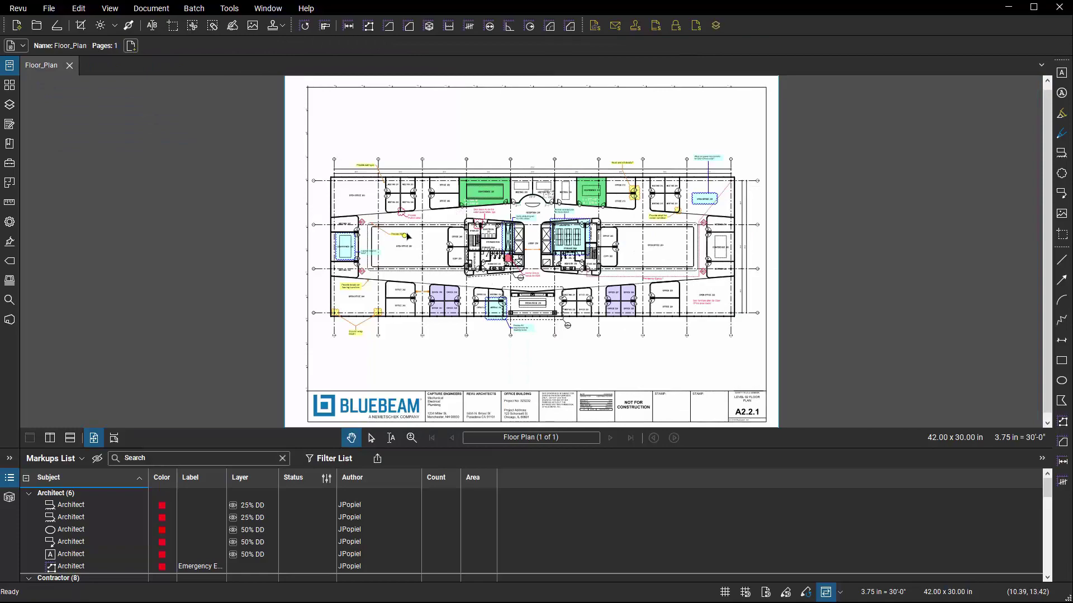
scroll(394, 200, "up", 7)
scroll(408, 138, "up", 5)
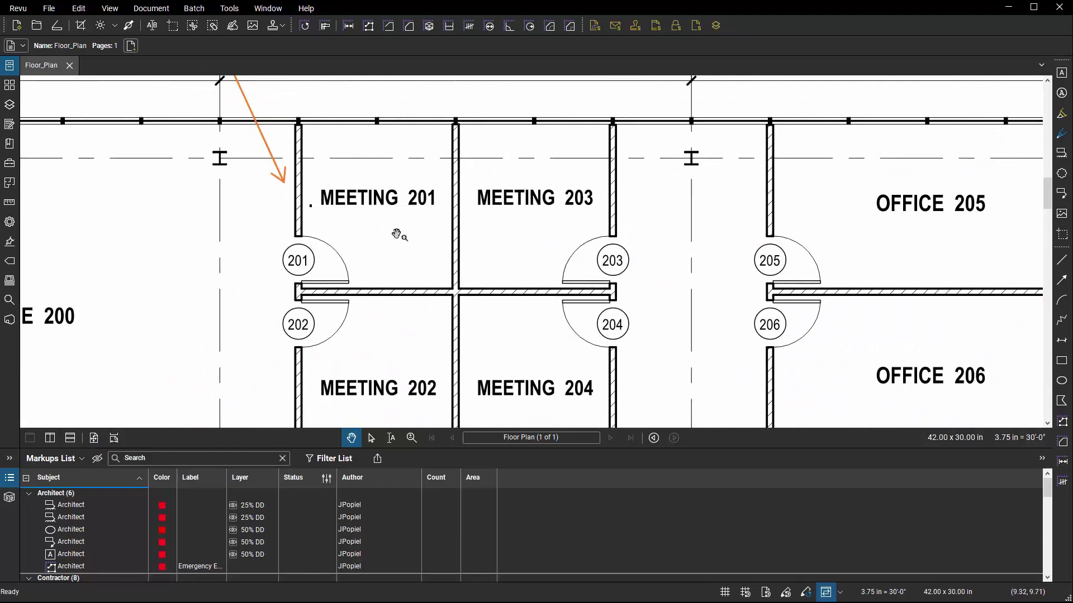
Step: Open the Manage Columns dialog from the Markups List's Columns menu
left_click(82, 464)
mouse_move(79, 479)
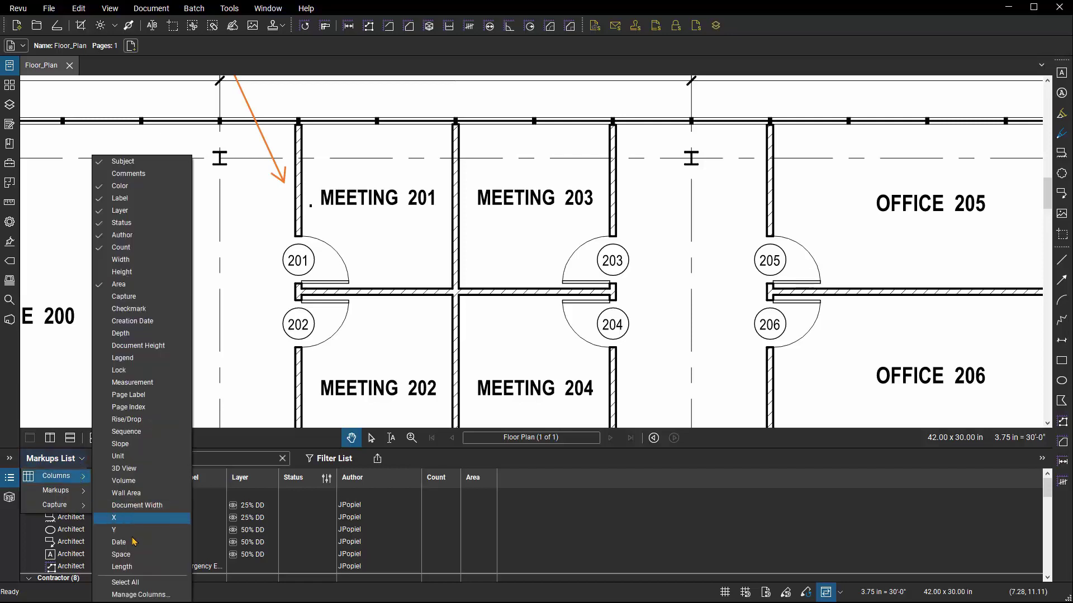
left_click(140, 595)
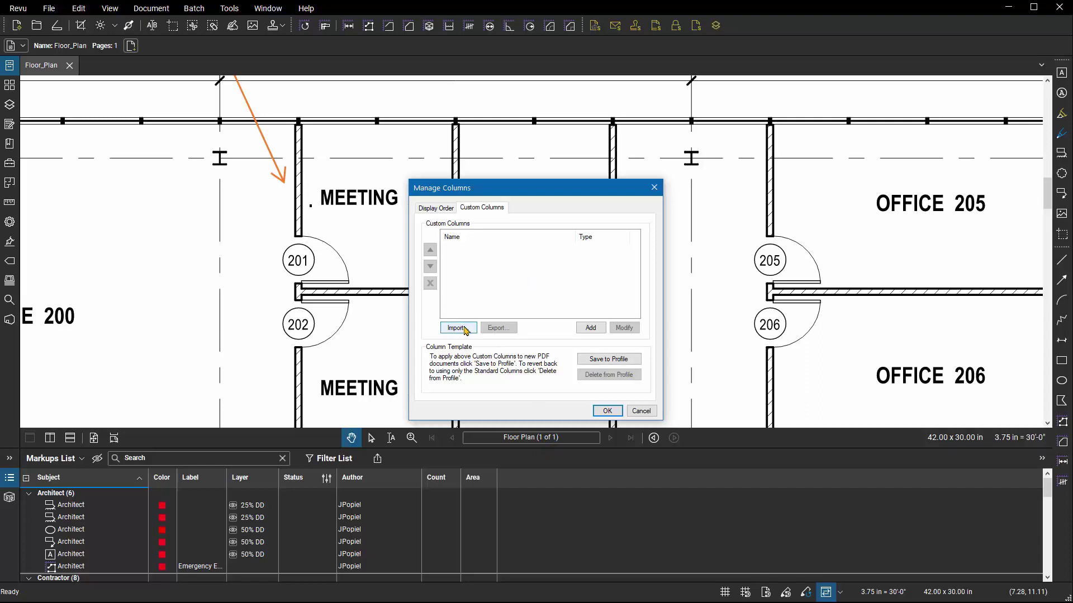
Step: Start a custom column import and browse into the Custom Columns folder
left_click(466, 329)
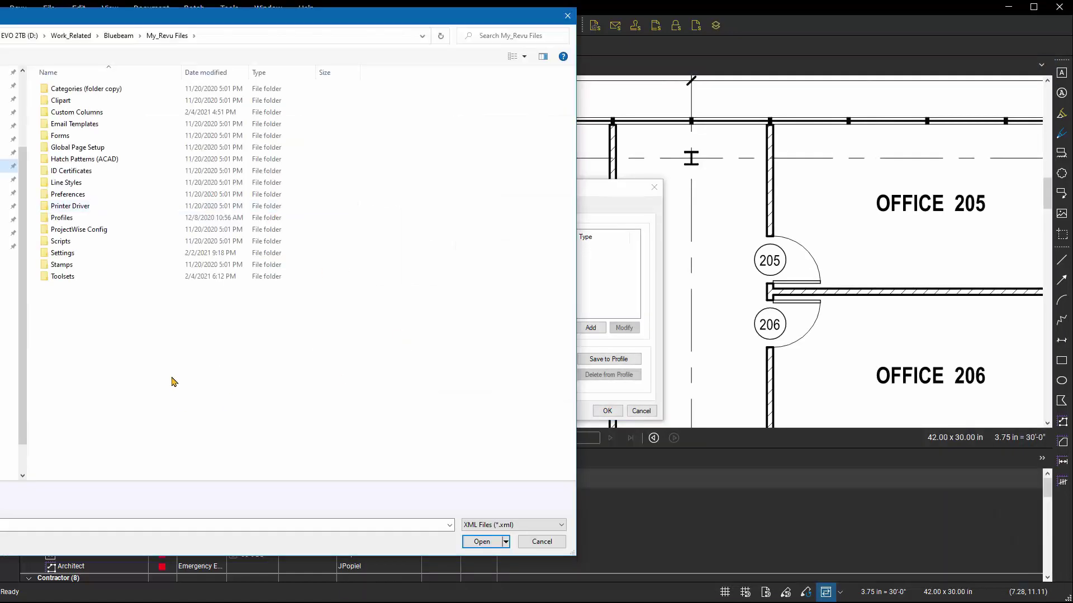
double_click(114, 115)
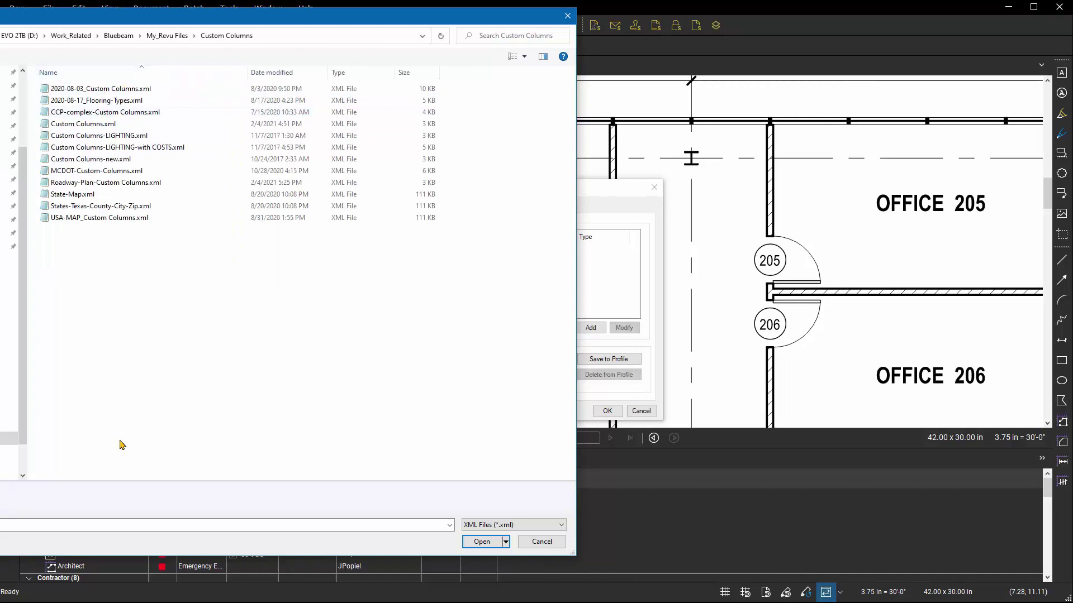
Step: Import 2020-08-17_Flooring-Types.xml and review Flooring Type's Shag, Burber, On a 45, 9x9 and Concrete options
double_click(156, 106)
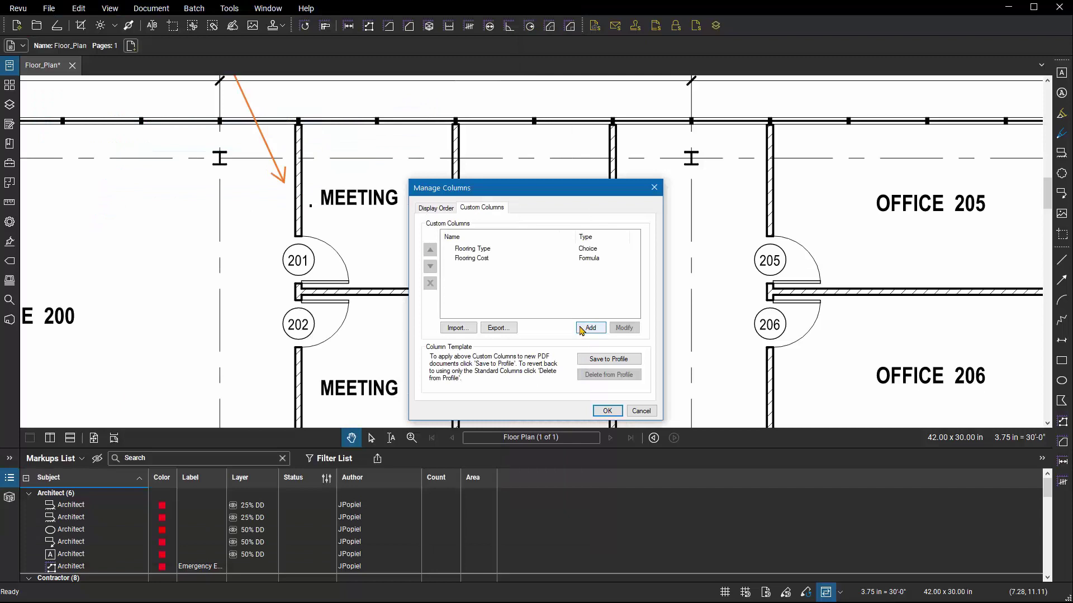
left_click(490, 251)
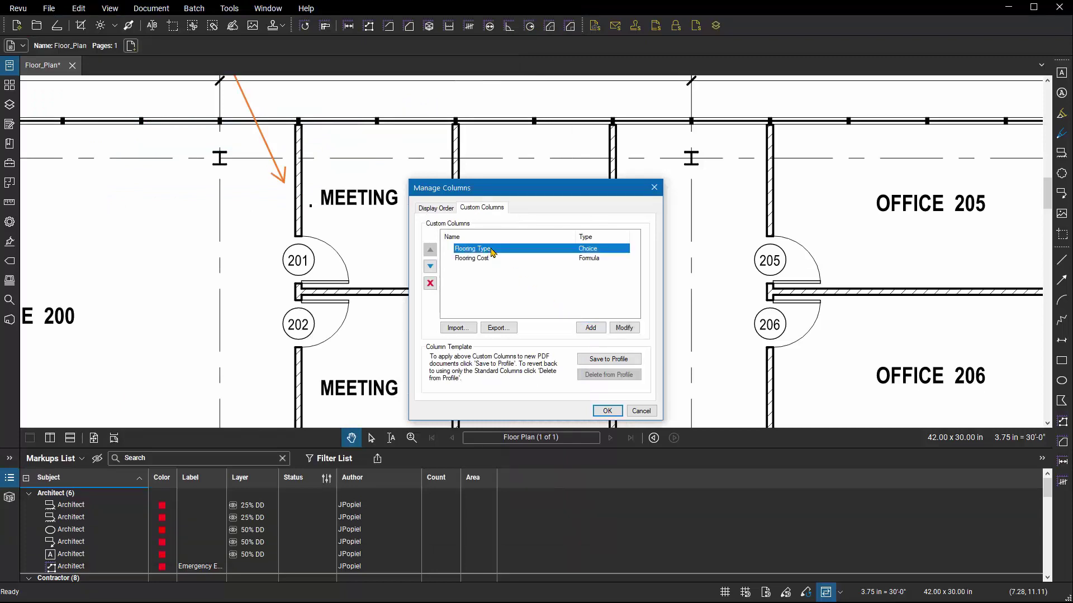
double_click(508, 253)
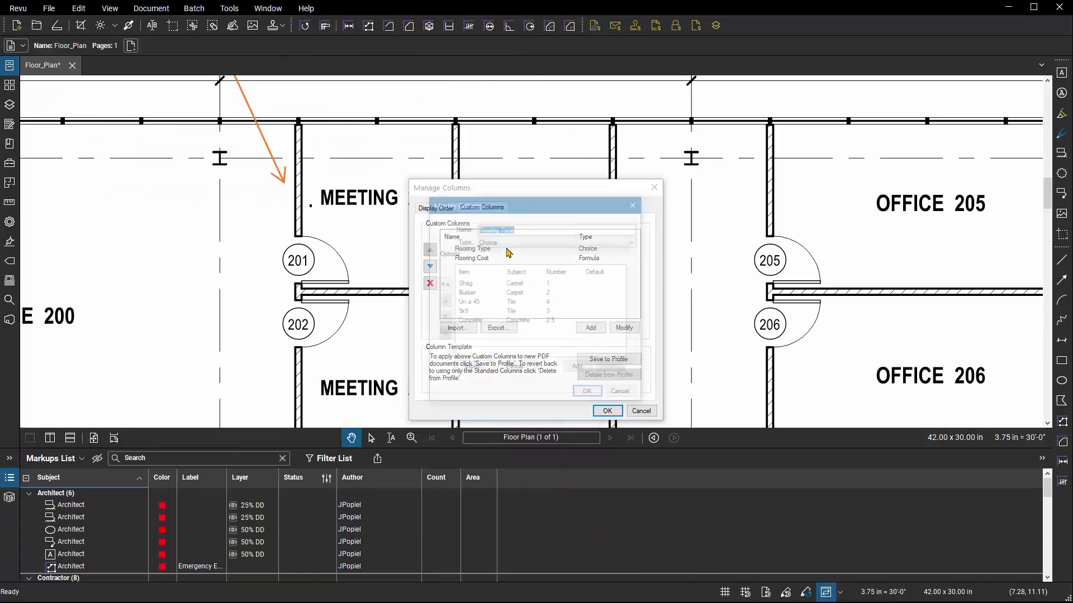
left_click(473, 286)
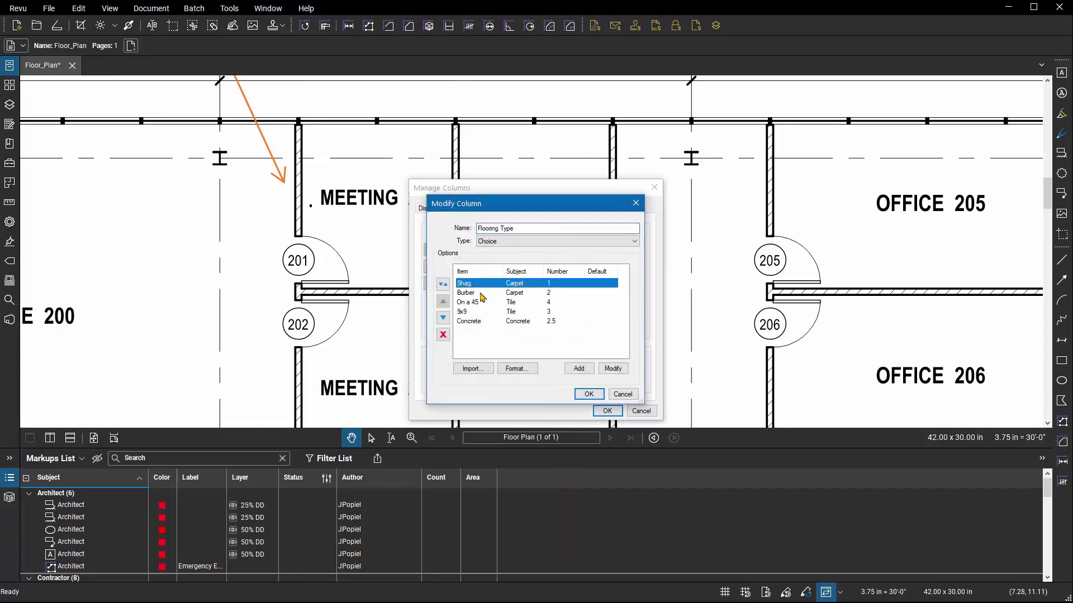
left_click(476, 293)
left_click(474, 302)
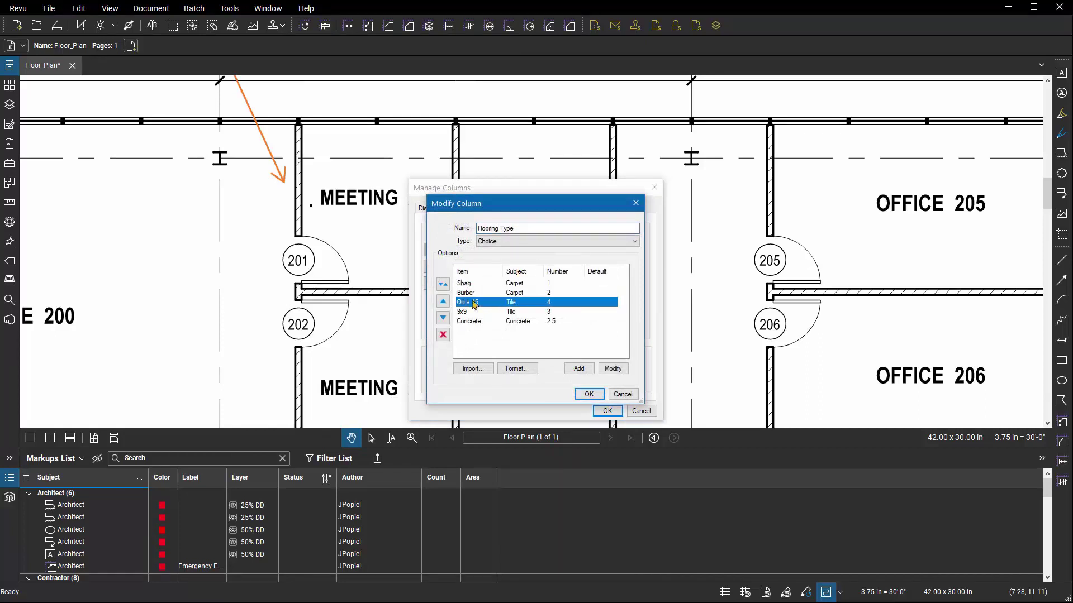
left_click(475, 312)
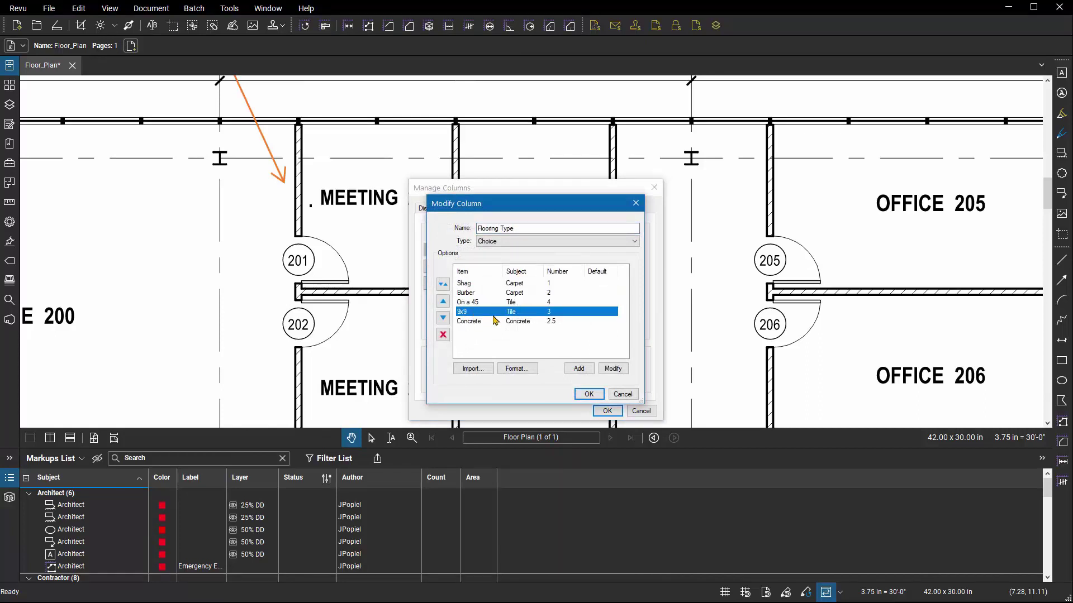
left_click(478, 323)
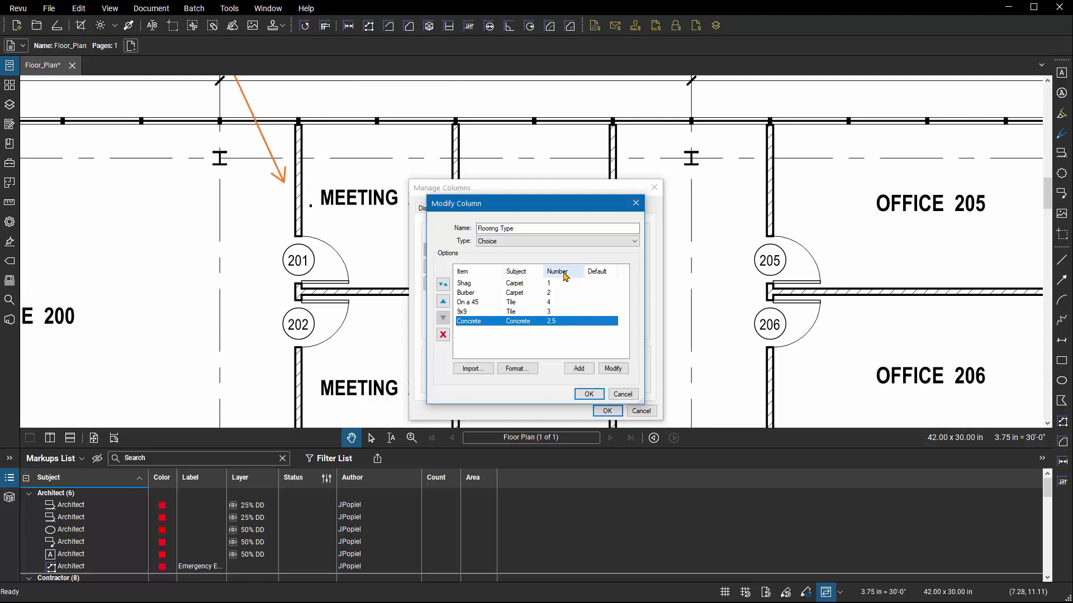
left_click(623, 392)
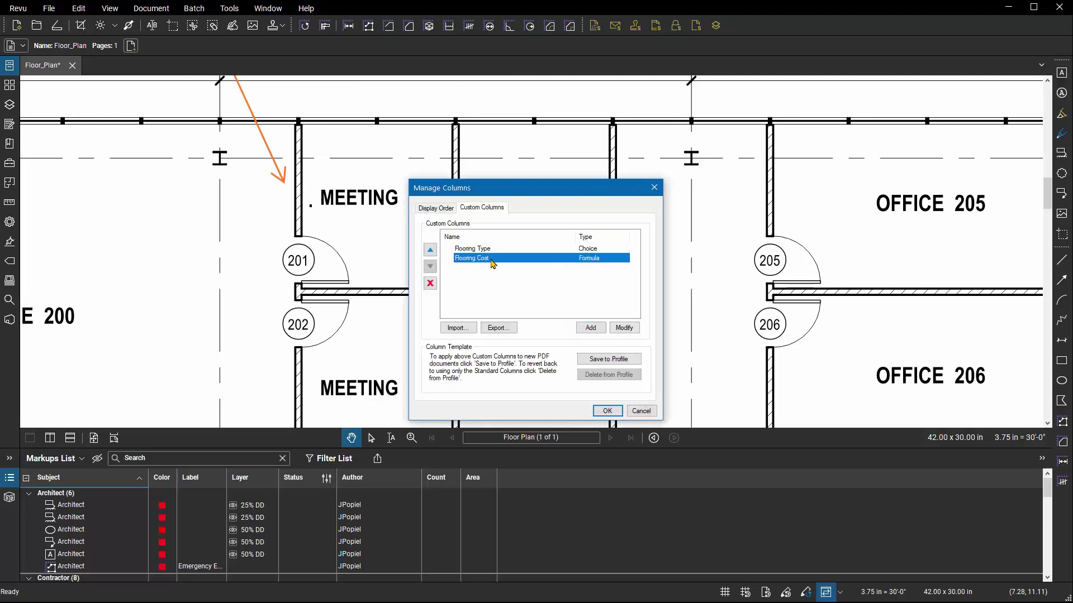
Step: Inspect the Flooring Cost formula, then recheck Flooring Type settings without changing anything
double_click(480, 258)
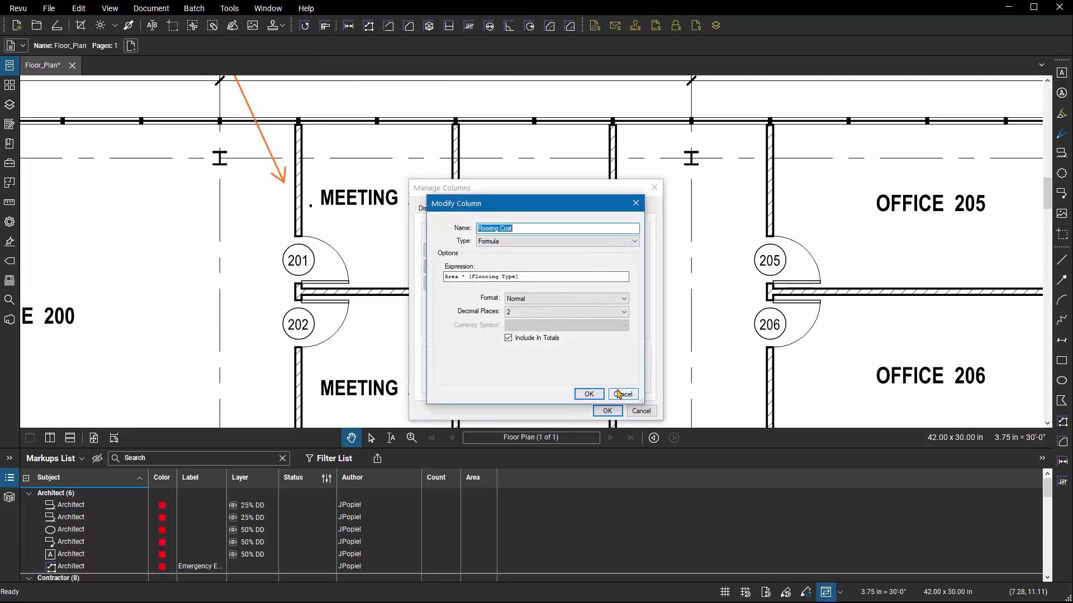
left_click(590, 393)
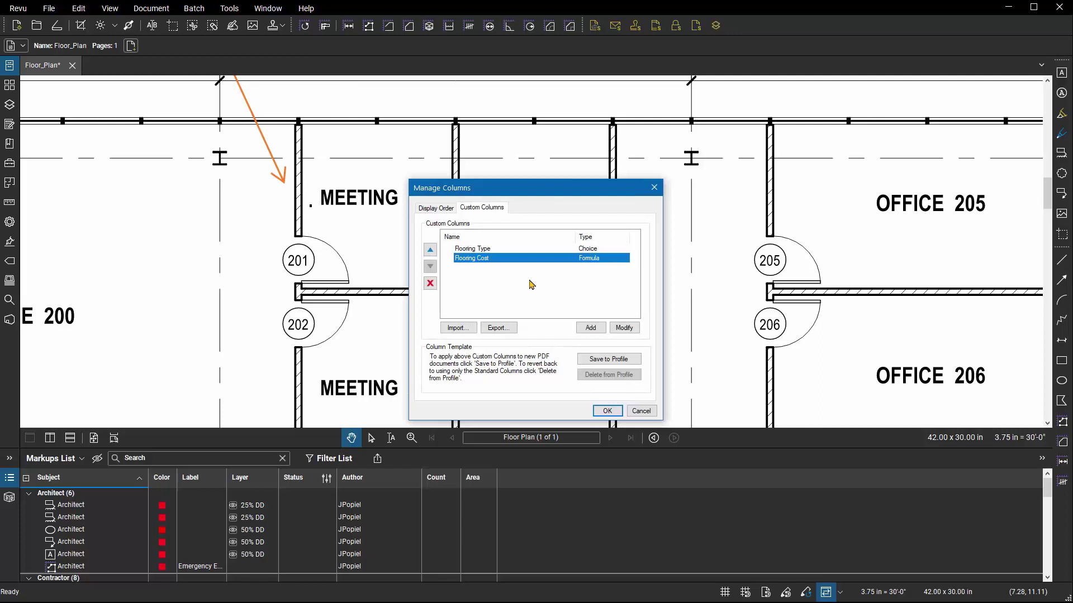
left_click(496, 249)
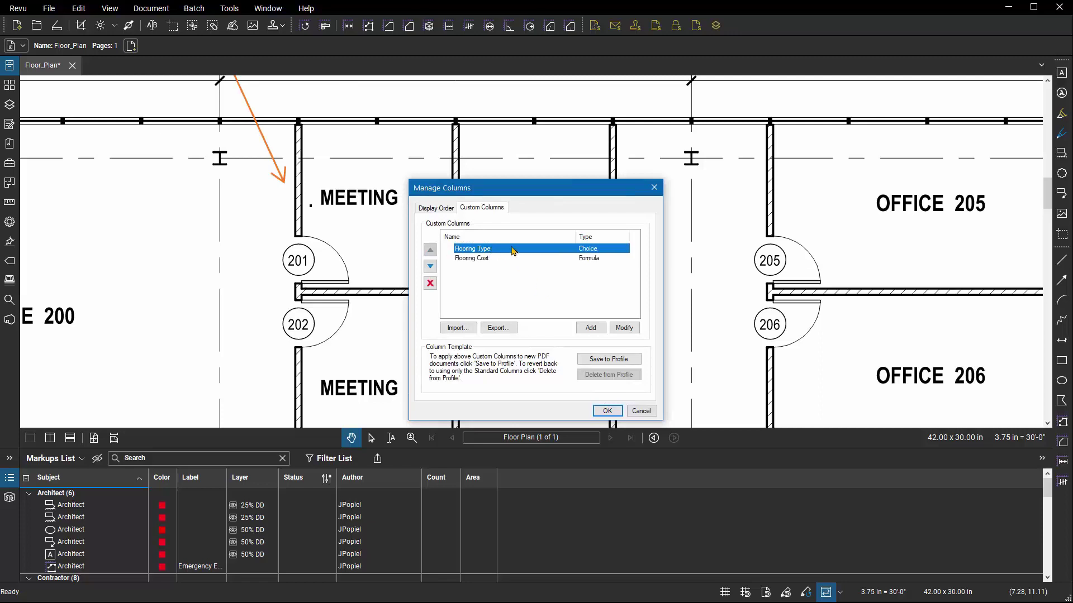
double_click(512, 250)
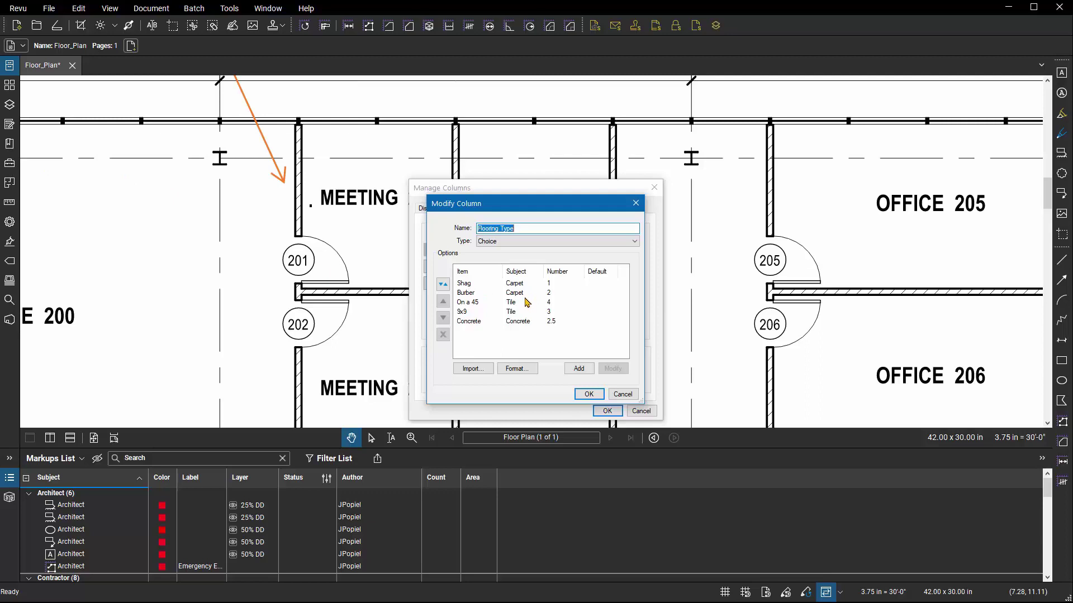
left_click(626, 395)
Step: Close Manage Columns, expand the Interiors tool set, and select the Carpet (Shag) area tool
left_click(641, 412)
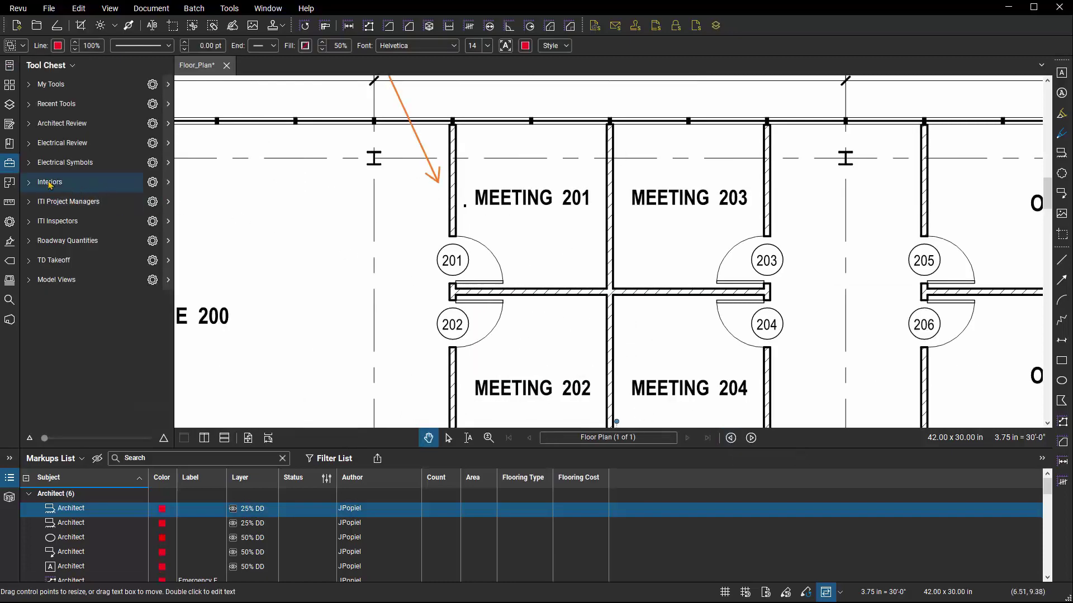
left_click(29, 183)
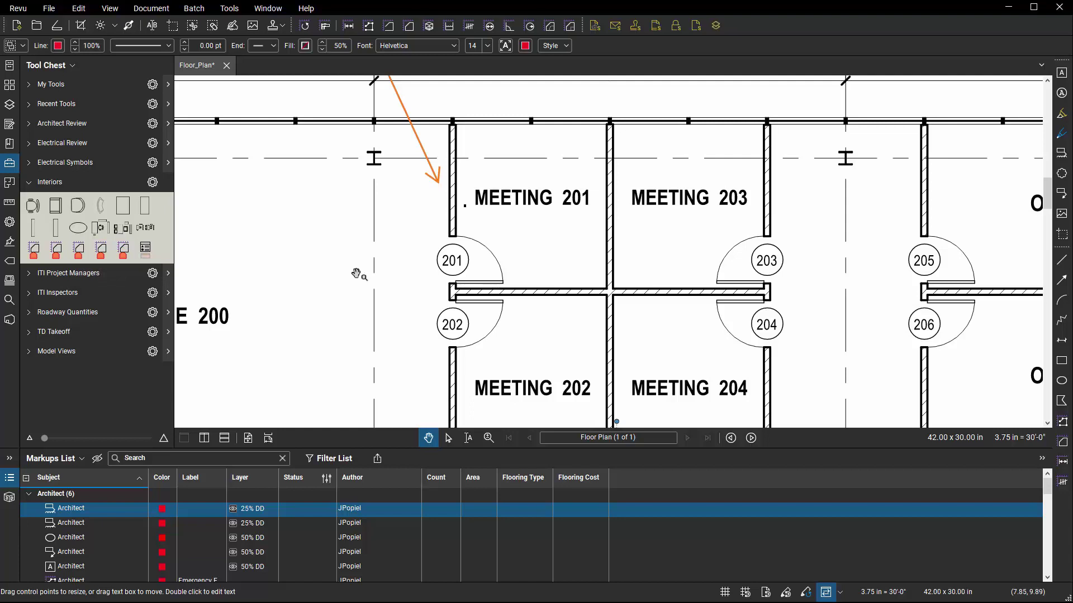
left_click(34, 250)
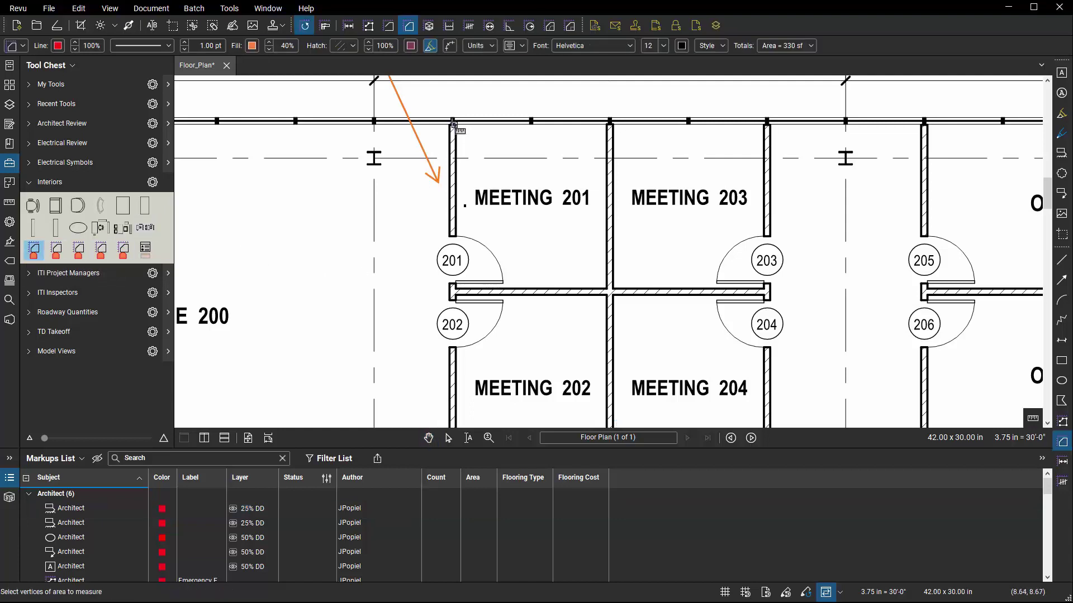
Step: Drag a Shag carpet area over Meeting 201, giving 101 sf and a Flooring Cost of 101.00
mouse_move(454, 124)
left_mouse_down()
mouse_move(565, 282)
mouse_move(608, 289)
left_mouse_up()
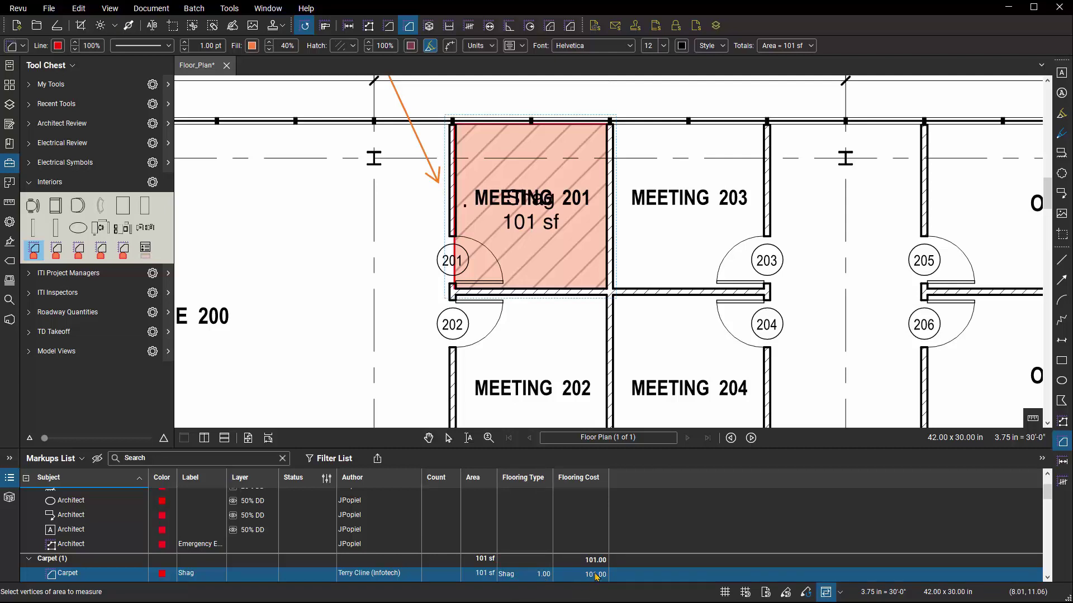
Step: Measure Meeting 203 with the Burber carpet tool: 101 sf costing 202.00
left_click(58, 255)
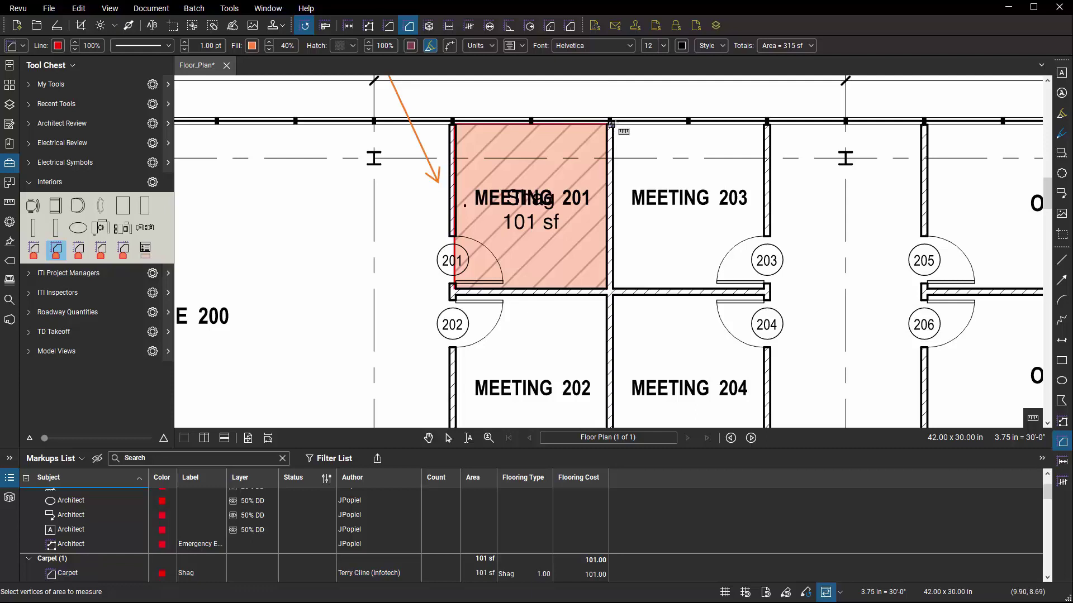
left_click(611, 124)
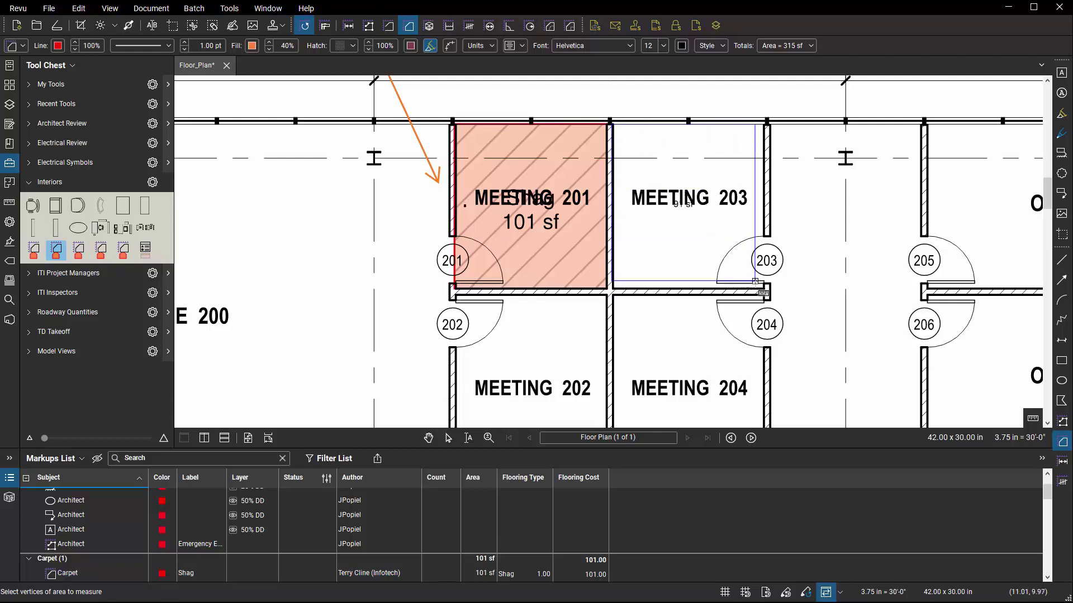
left_click(761, 289)
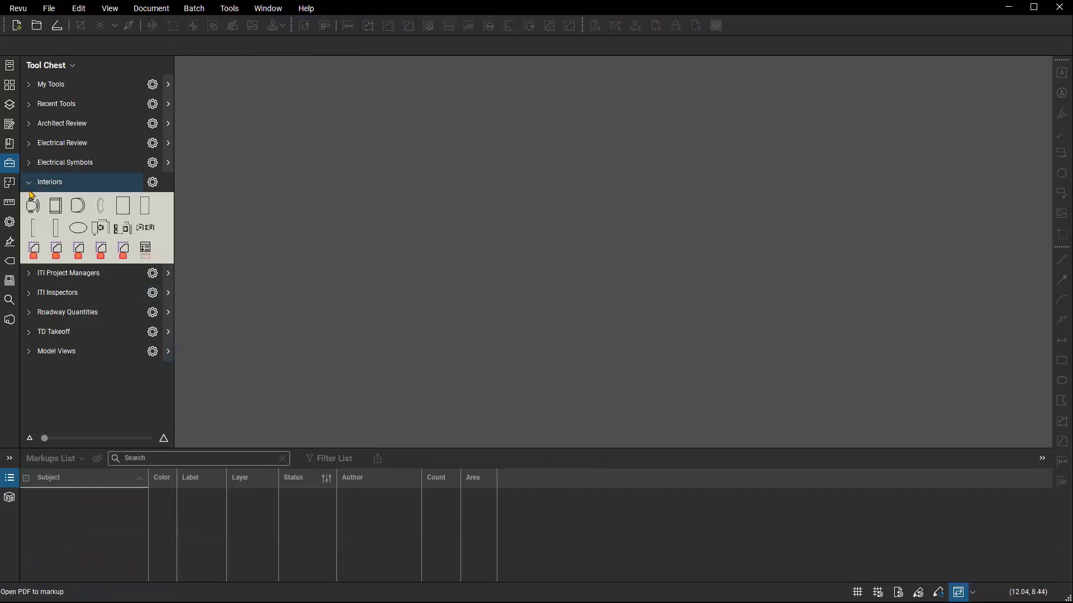
Step: Close the floor plan and check costs of the reflector, speed limit sign, curbing and guardrail markups
left_click(28, 184)
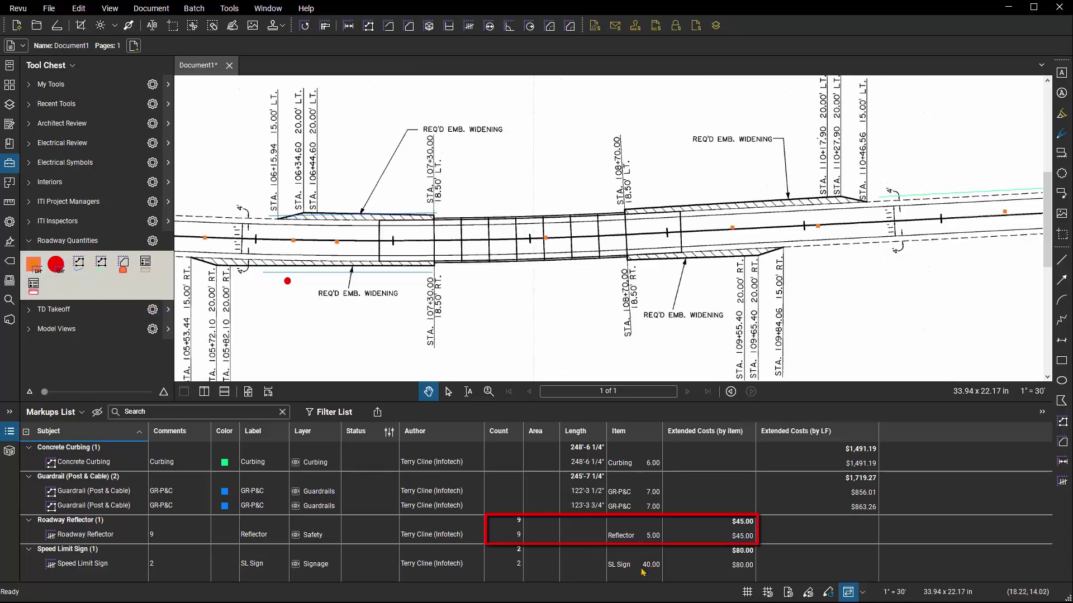
left_click(506, 539)
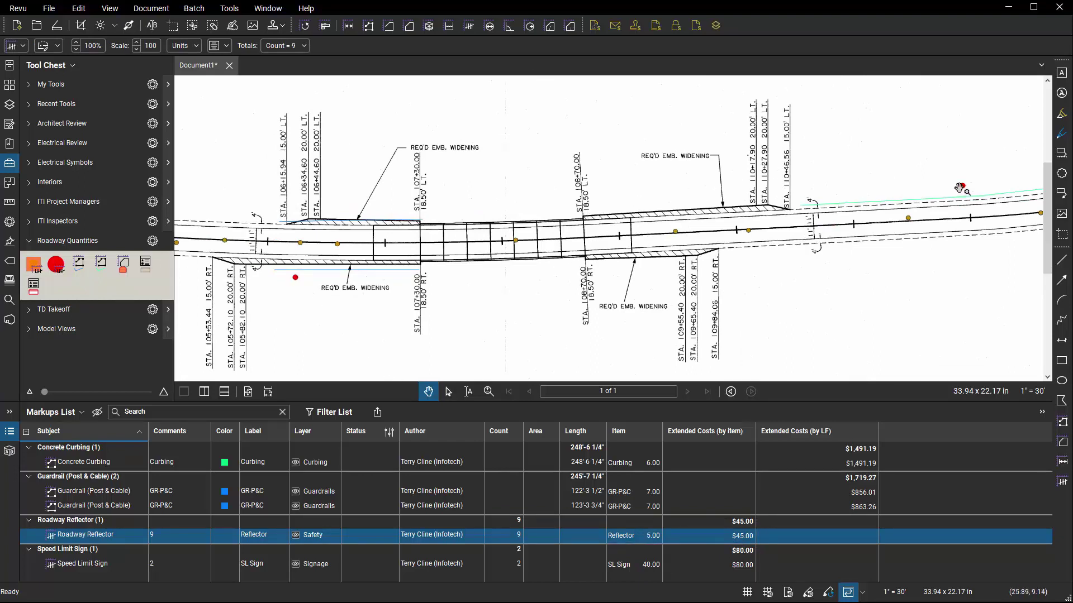
left_click(508, 565)
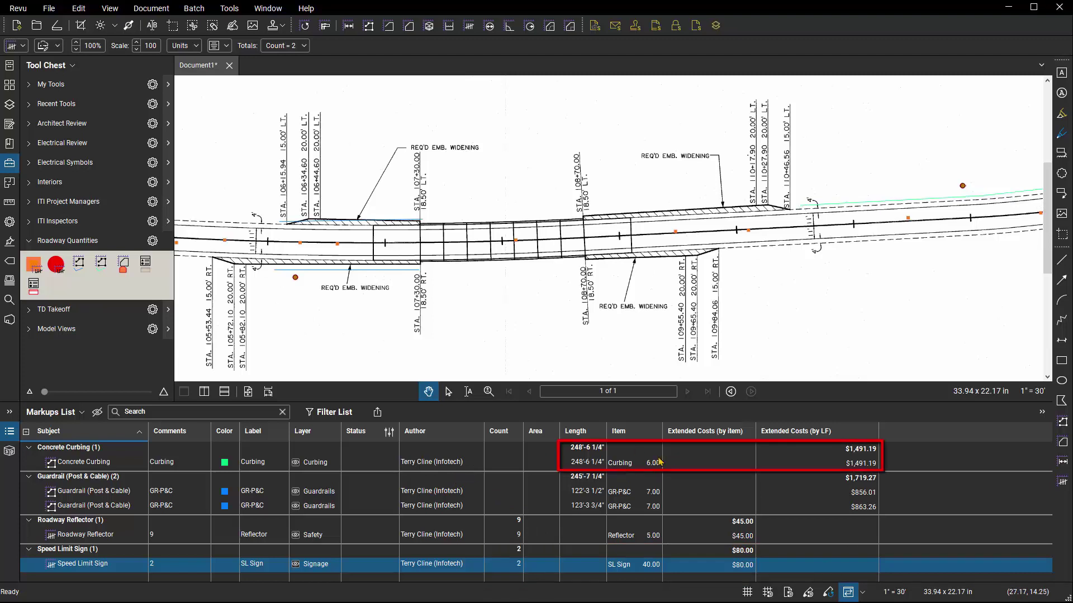
left_click(635, 464)
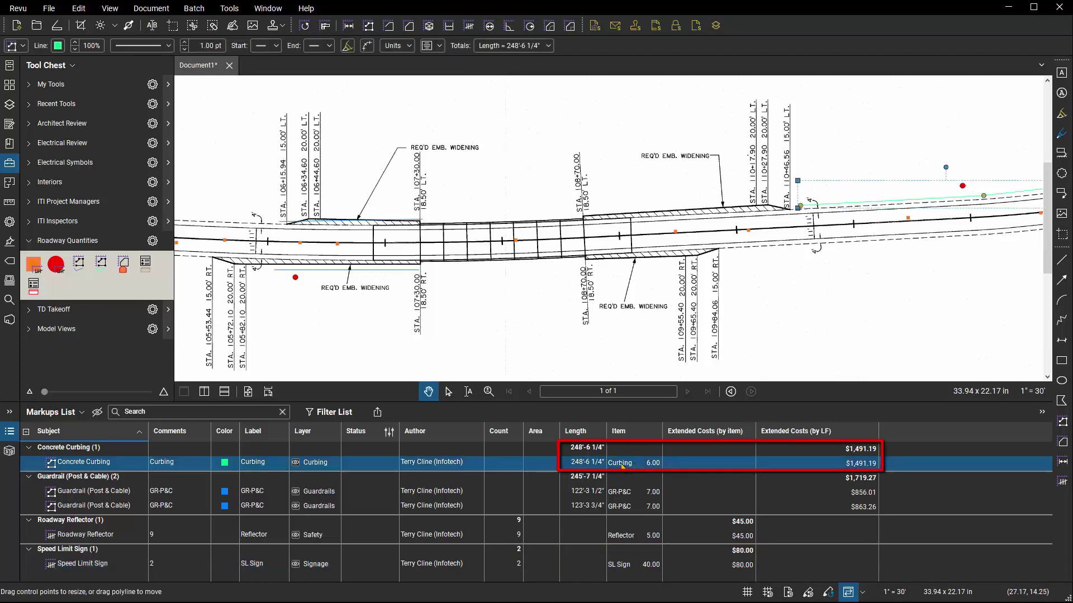
left_click(624, 492)
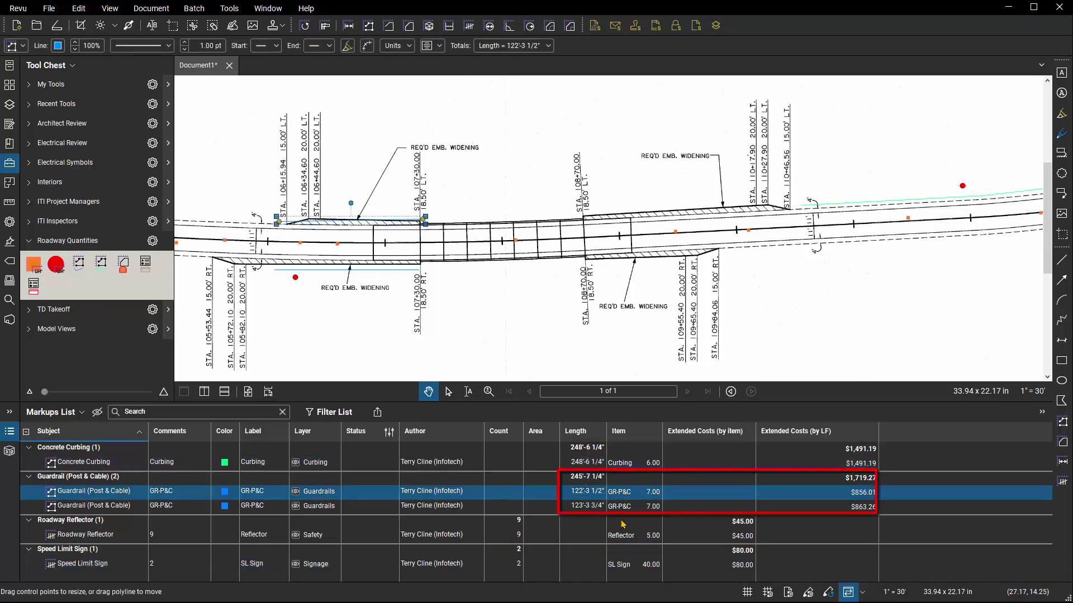
left_click(623, 506)
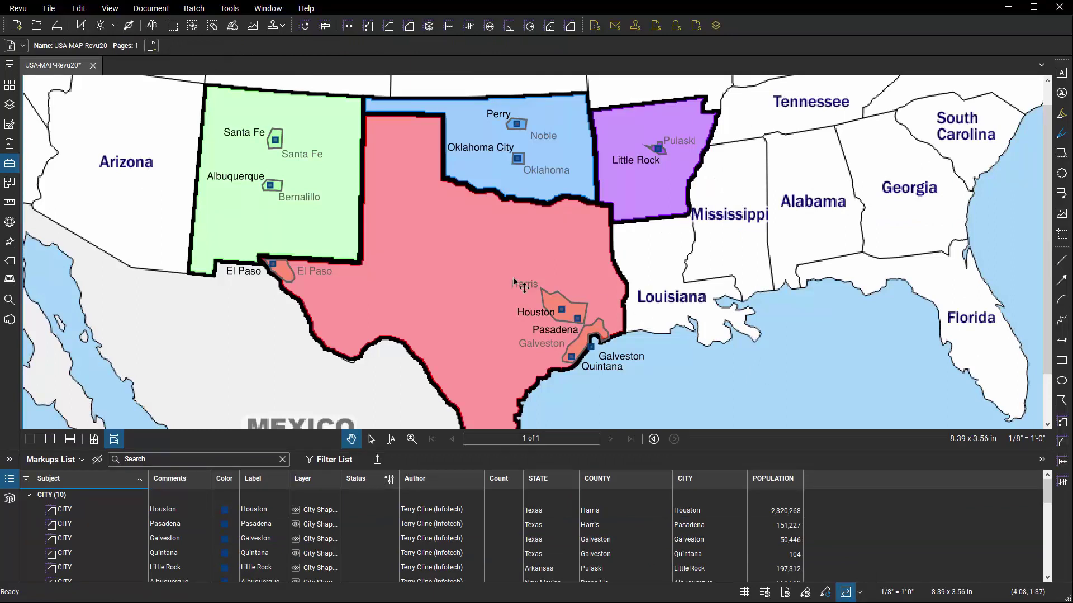
left_click(276, 230)
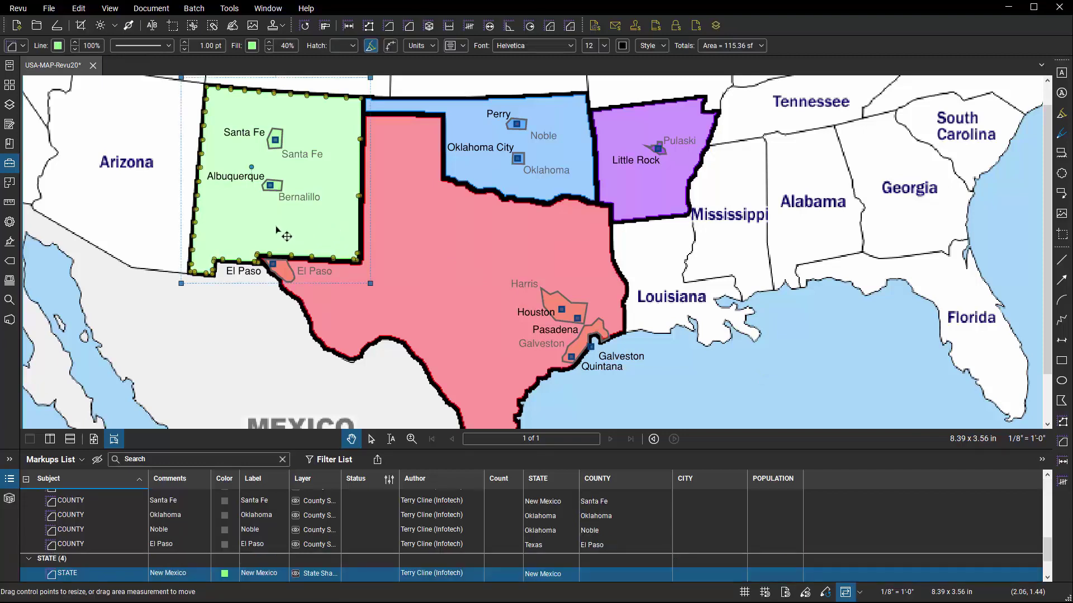
left_click(289, 196)
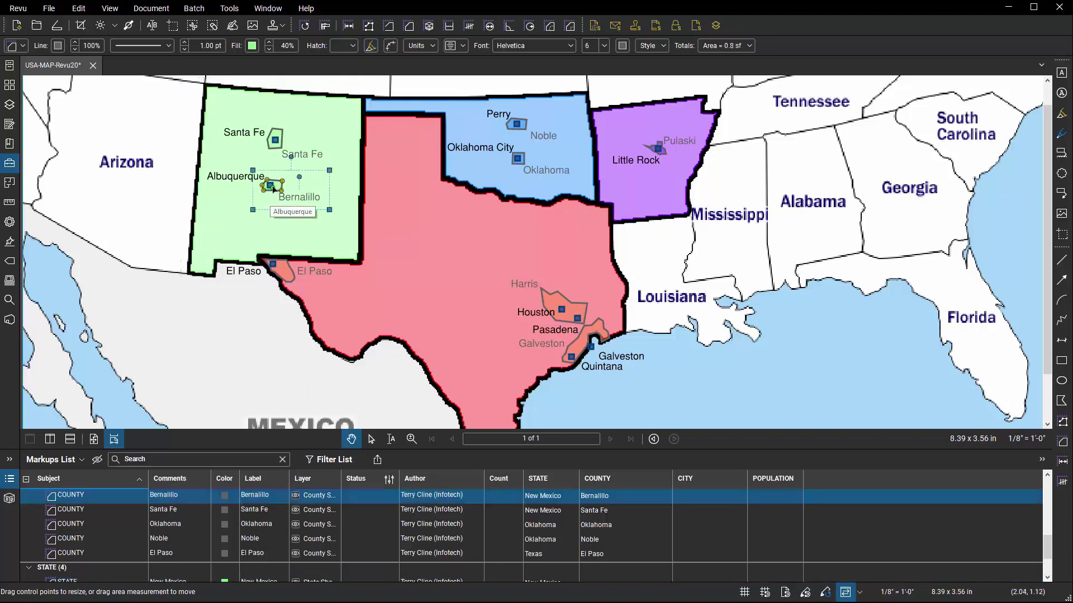
left_click(272, 190)
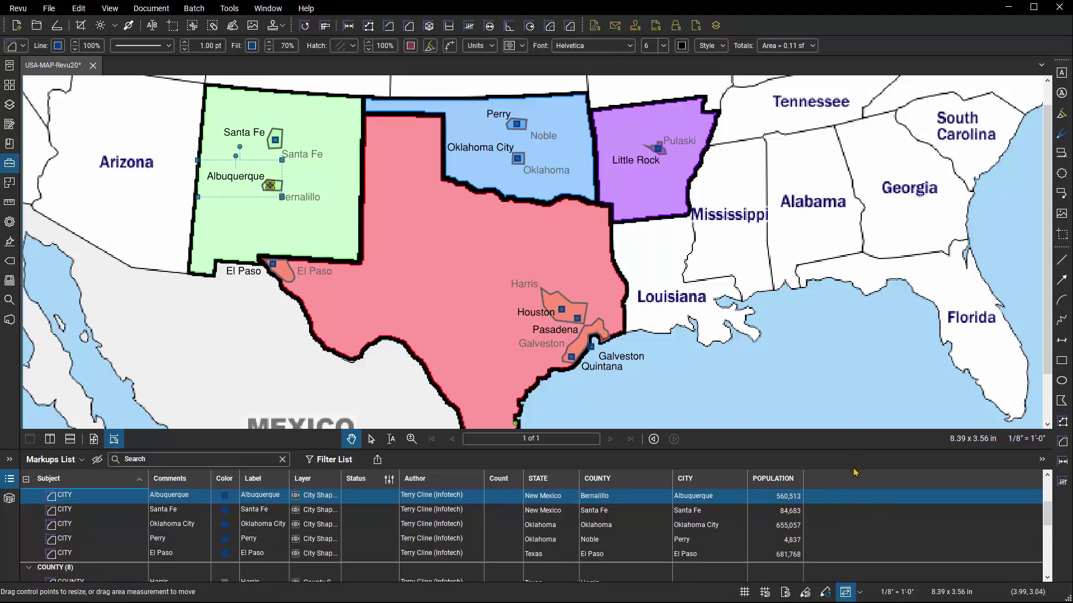
left_click(801, 412)
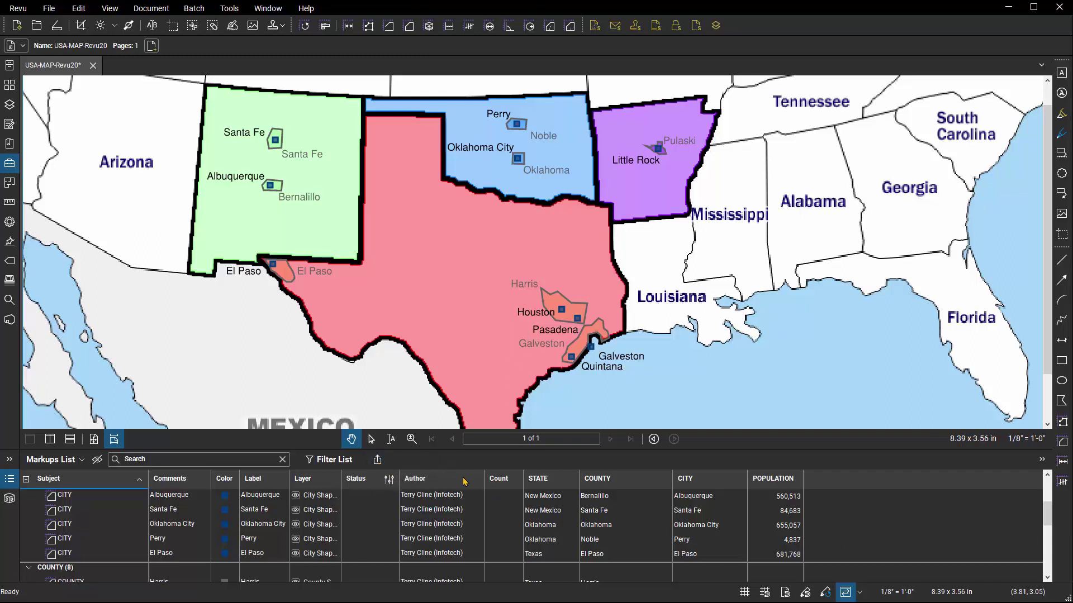
Step: Turn on list filtering and start a custom POPULATION filter of greater than or equal to 600000
left_click(333, 460)
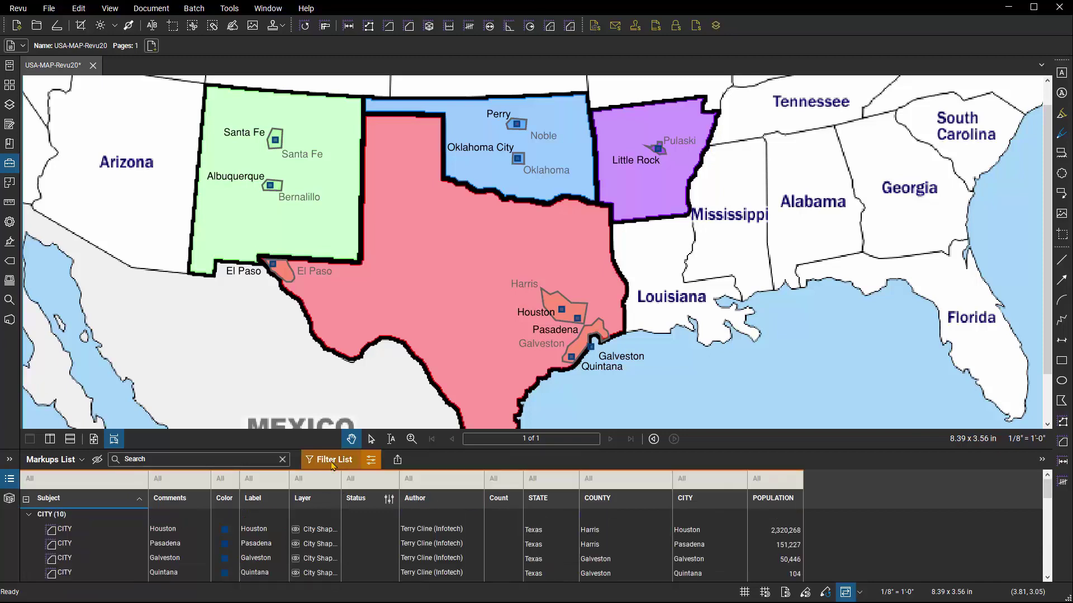
left_click(781, 484)
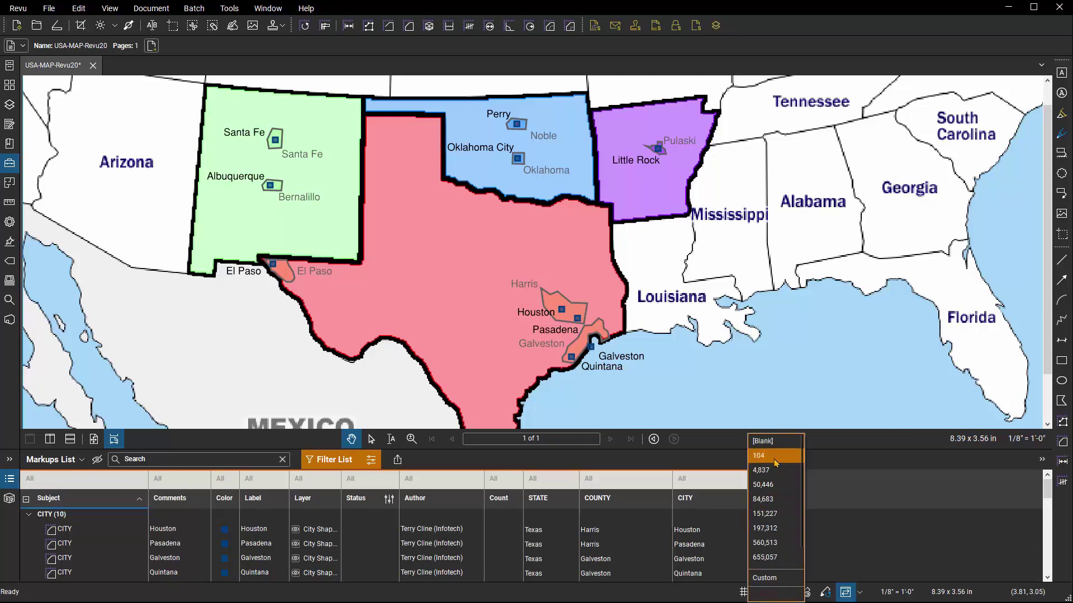
left_click(781, 579)
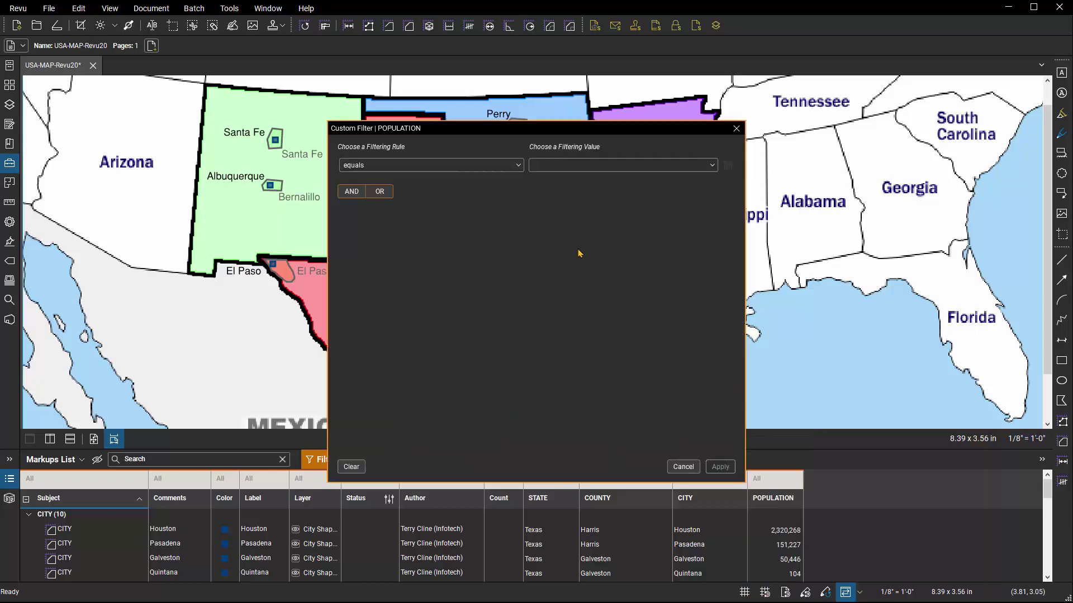
left_click(454, 170)
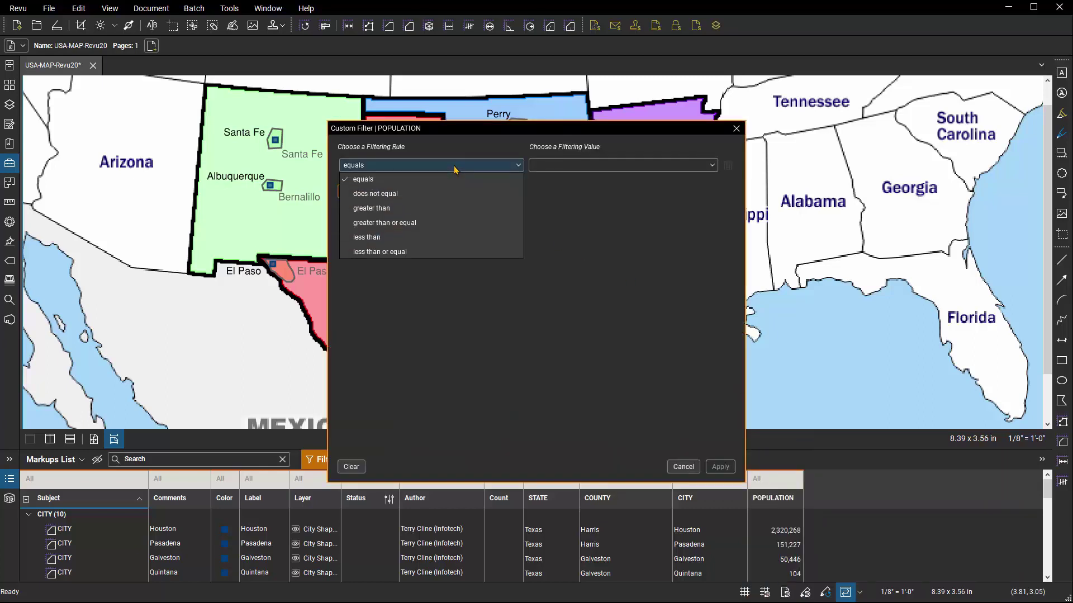
left_click(430, 222)
left_click(559, 162)
type("600000")
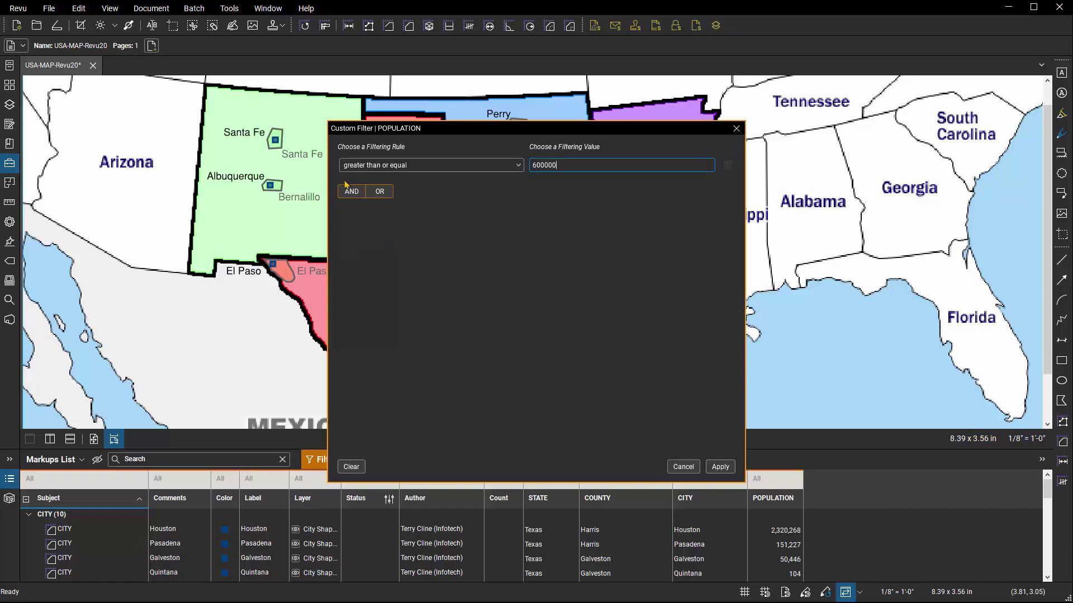
Step: Add an AND rule limiting POPULATION to less than or equal to 2000000
left_click(351, 191)
left_click(366, 216)
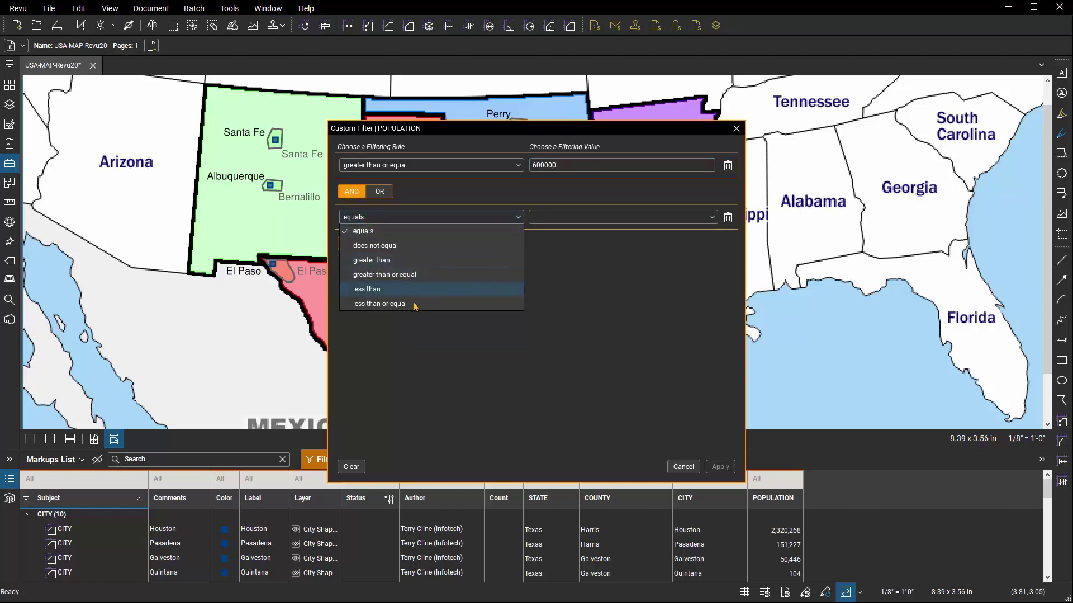
left_click(417, 304)
left_click(555, 219)
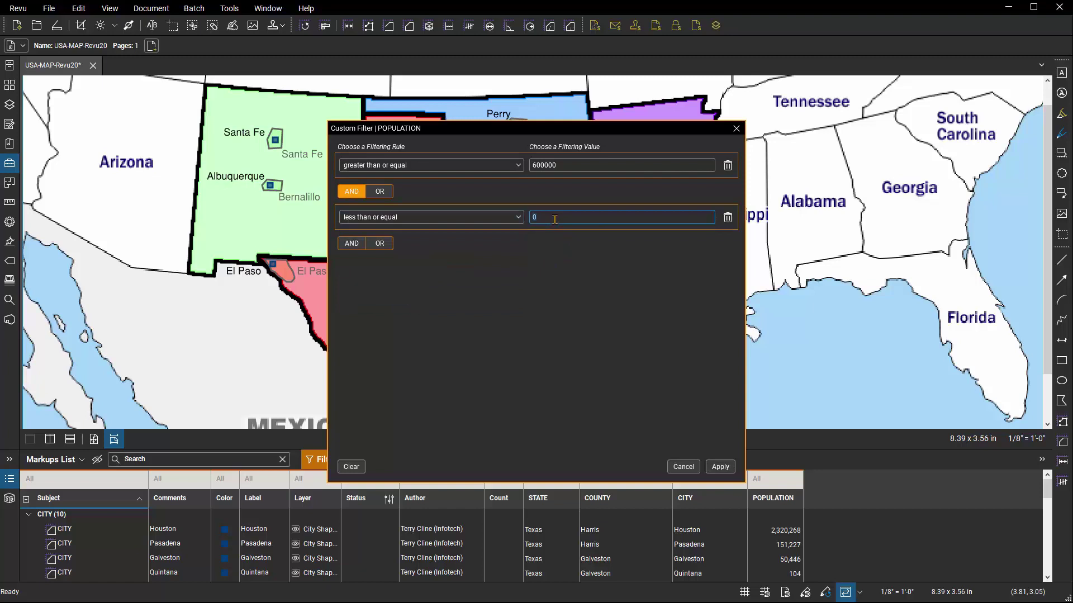
type("2000000")
Step: Apply the population filter, then select the Oklahoma City and El Paso rows to locate them on the map
left_click(720, 467)
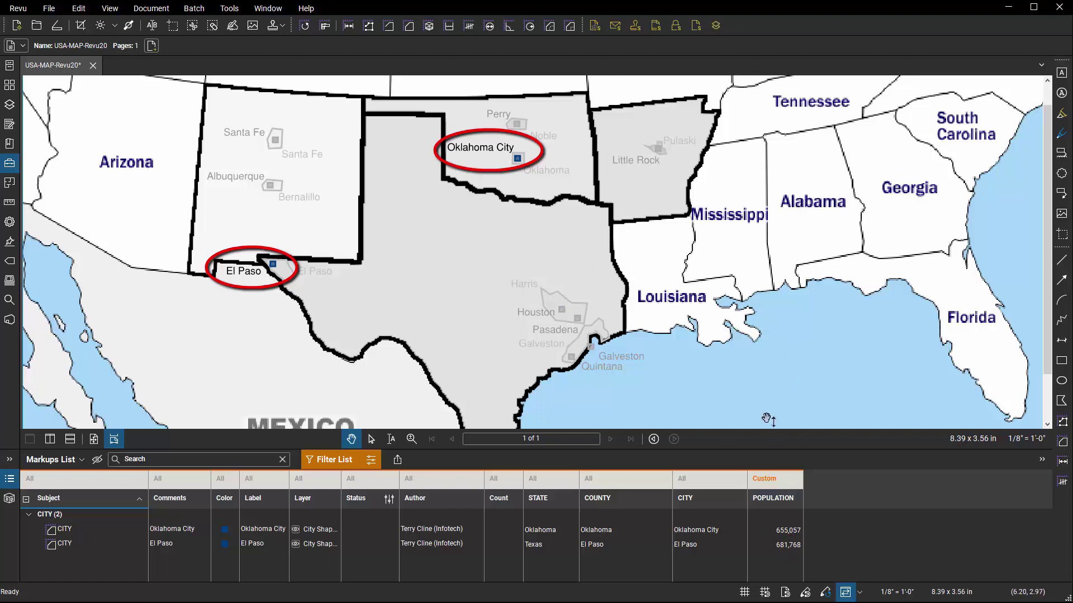
left_click(722, 533)
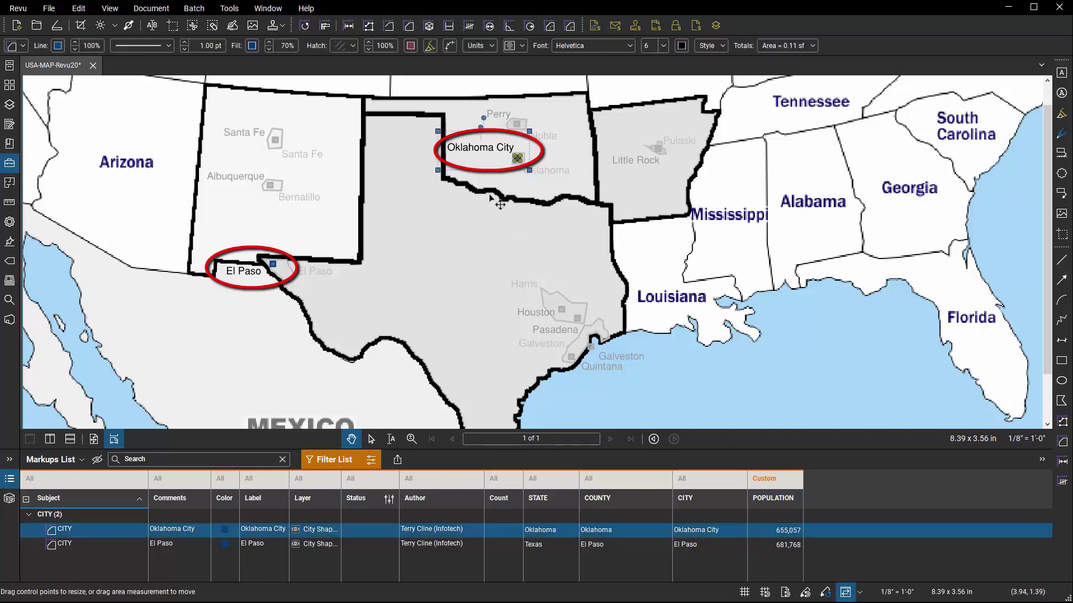
left_click(693, 547)
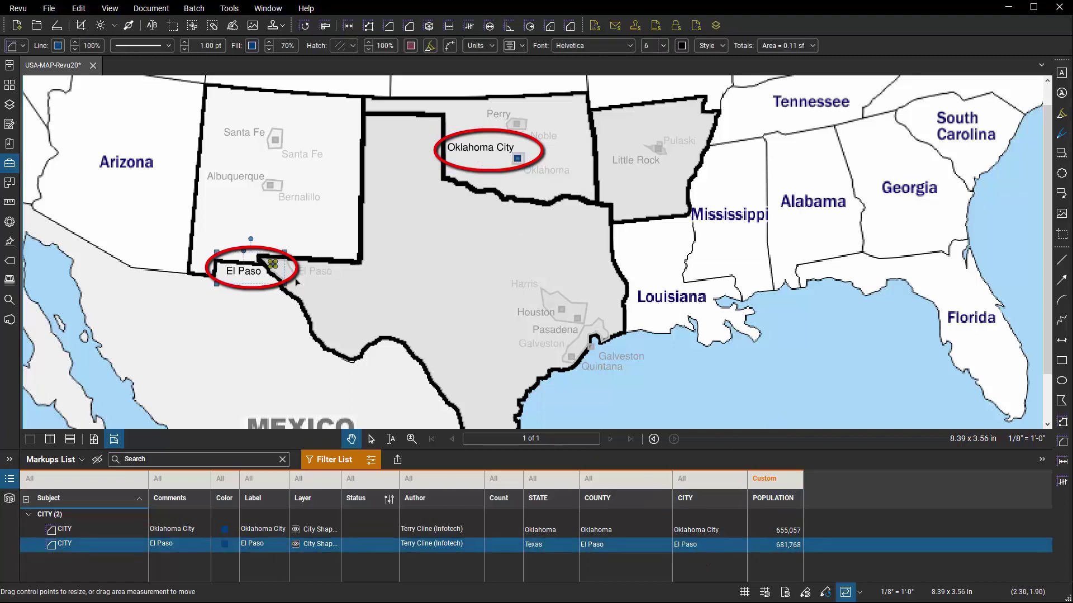
left_click(772, 533)
left_click(770, 547)
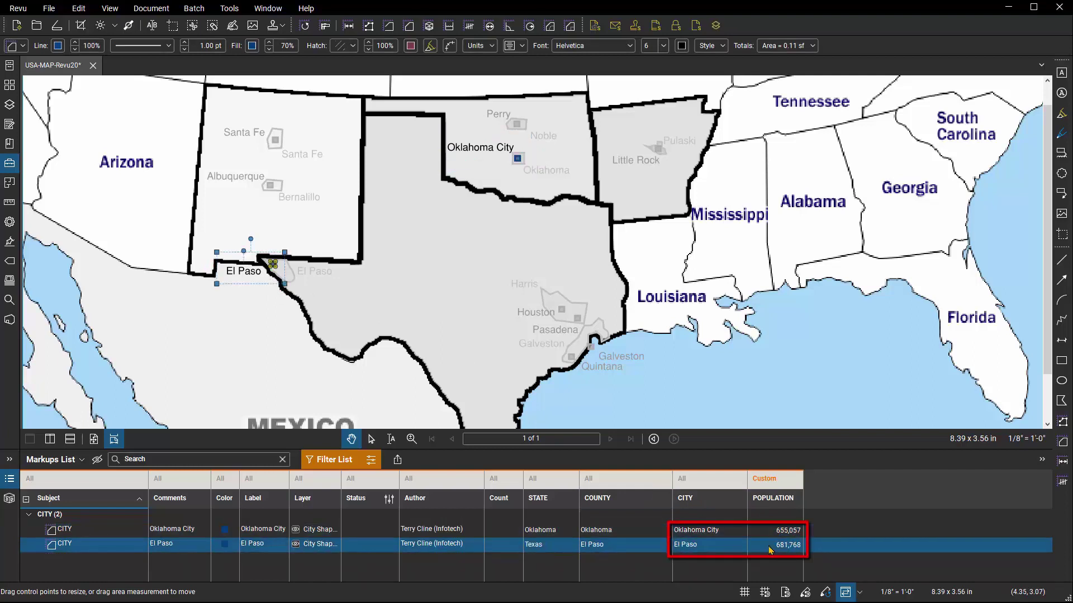